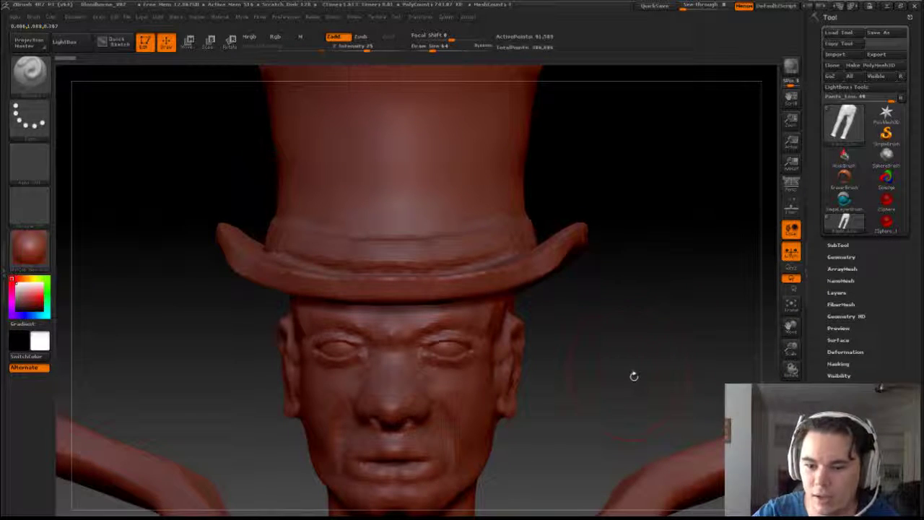
Open the subtool list and make the character's body, ZSphere_1, the active subtool.
{"action": "left_click_drag", "start_coordinate": [633, 375], "coordinate": [635, 347], "text": "alt"}
{"action": "scroll", "coordinate": [814, 236], "scroll_direction": "down", "scroll_amount": 2}
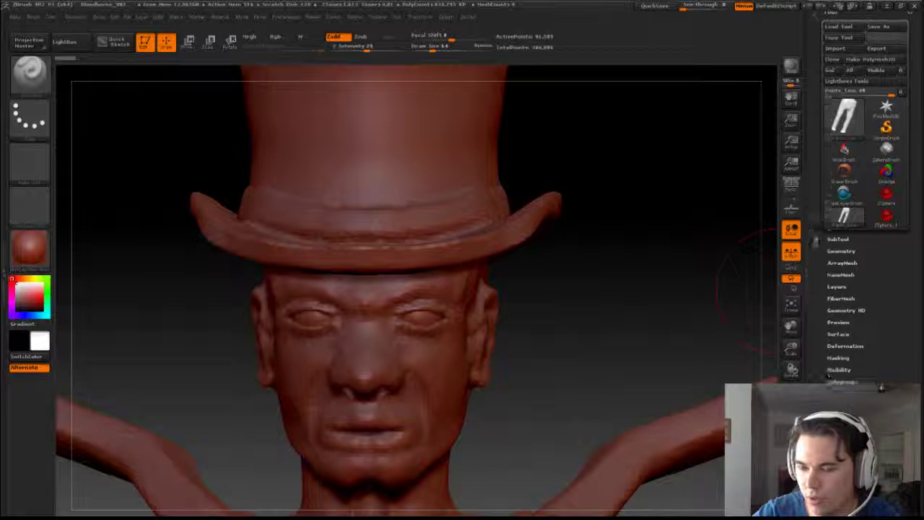
{"action": "mouse_move", "coordinate": [618, 363]}
{"action": "left_mouse_down"}
{"action": "mouse_move", "coordinate": [617, 354]}
{"action": "mouse_move", "coordinate": [591, 353]}
{"action": "mouse_move", "coordinate": [608, 351]}
{"action": "left_mouse_up"}
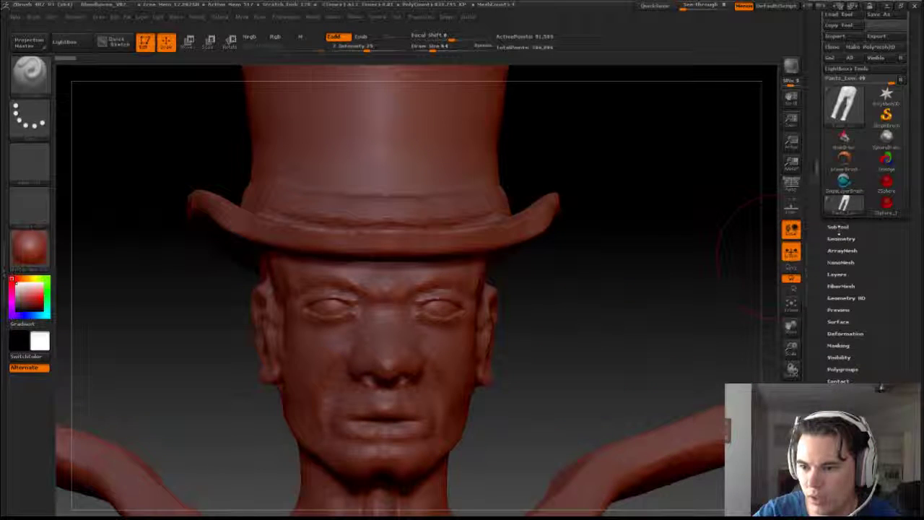
{"action": "left_click", "coordinate": [838, 227]}
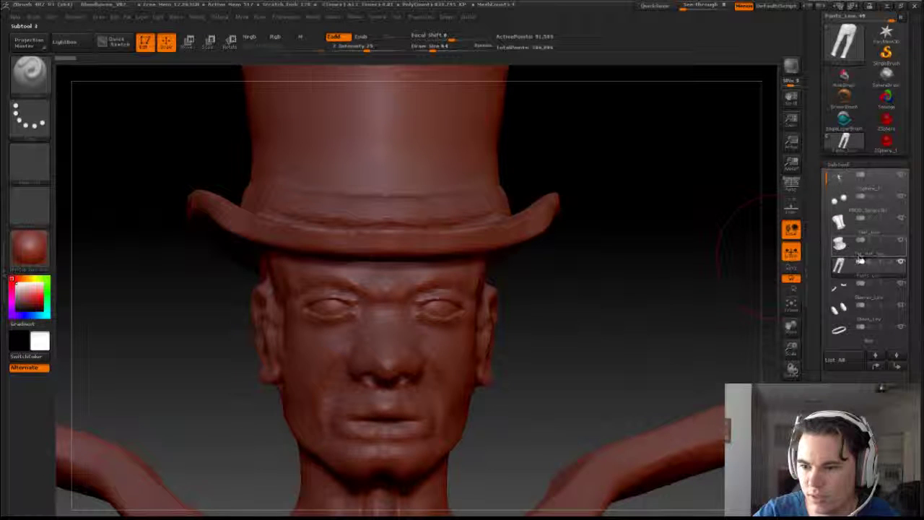
{"action": "left_click", "coordinate": [838, 186]}
Reduce the draw size to 13 and smooth the forehead between the eyebrows.
{"action": "left_click_drag", "start_coordinate": [613, 335], "coordinate": [623, 401]}
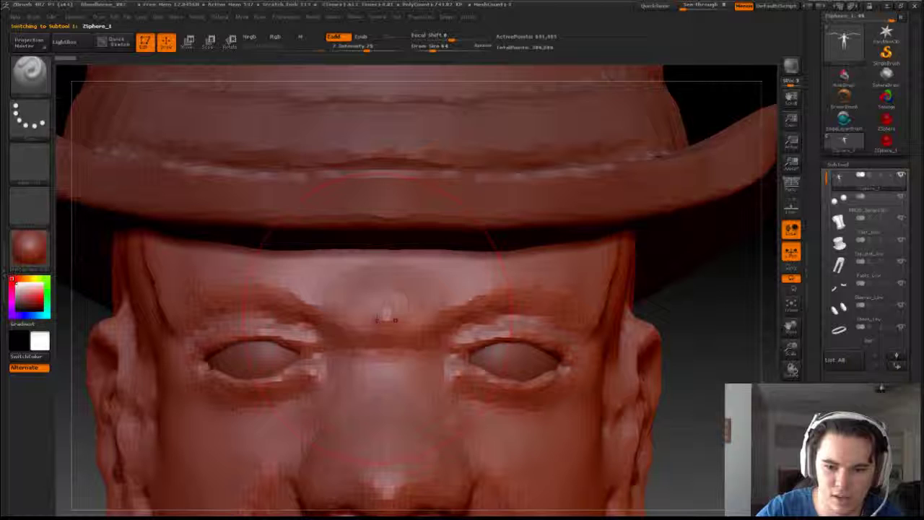
{"action": "key", "text": "s"}
{"action": "left_click", "coordinate": [384, 315]}
{"action": "mouse_move", "coordinate": [383, 303]}
{"action": "left_mouse_down", "text": "shift"}
{"action": "mouse_move", "coordinate": [376, 322]}
{"action": "mouse_move", "coordinate": [399, 354]}
{"action": "left_mouse_up", "text": "shift"}
Sculpt a diagonal crease beneath the cheekbone, running from in front of the ear toward the nose.
{"action": "left_click_drag", "start_coordinate": [679, 368], "coordinate": [748, 365]}
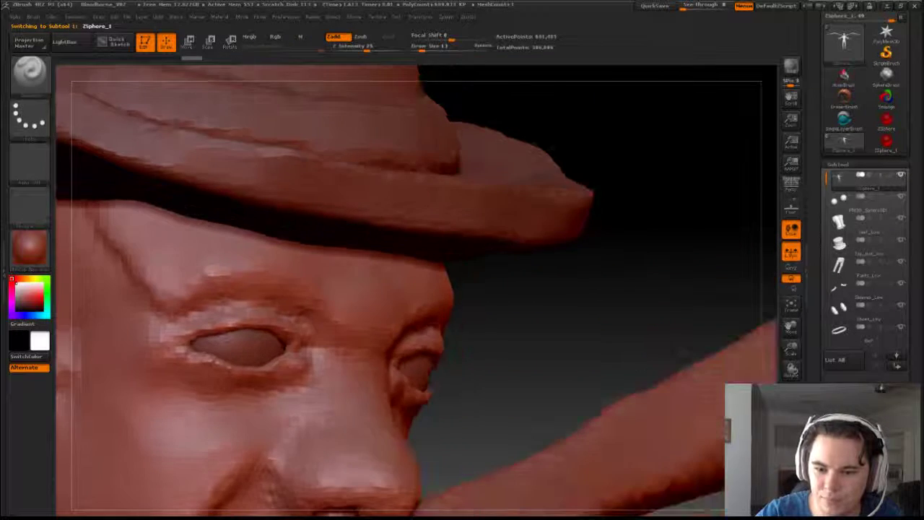
{"action": "left_click_drag", "start_coordinate": [578, 367], "coordinate": [648, 231]}
{"action": "left_click_drag", "start_coordinate": [705, 458], "coordinate": [751, 280], "text": "alt"}
{"action": "left_click_drag", "start_coordinate": [654, 342], "coordinate": [524, 426]}
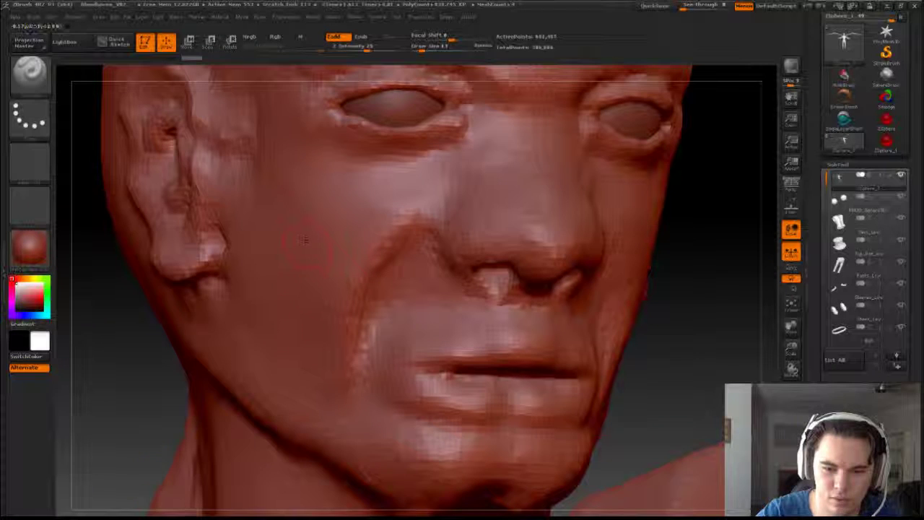
{"action": "left_click_drag", "start_coordinate": [179, 361], "coordinate": [242, 358]}
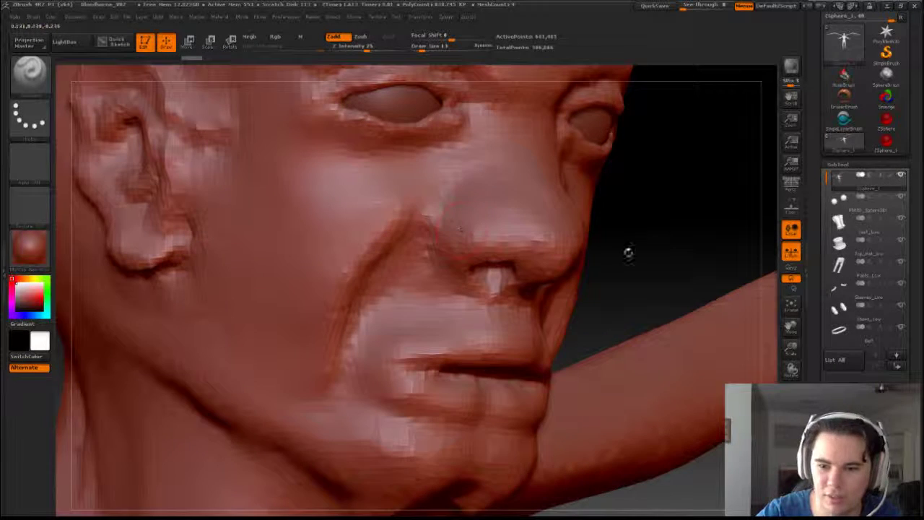
{"action": "left_click_drag", "start_coordinate": [652, 209], "coordinate": [710, 248], "text": "alt"}
{"action": "mouse_move", "coordinate": [345, 244]}
{"action": "left_mouse_down"}
{"action": "mouse_move", "coordinate": [407, 263]}
{"action": "mouse_move", "coordinate": [415, 278]}
{"action": "left_mouse_up"}
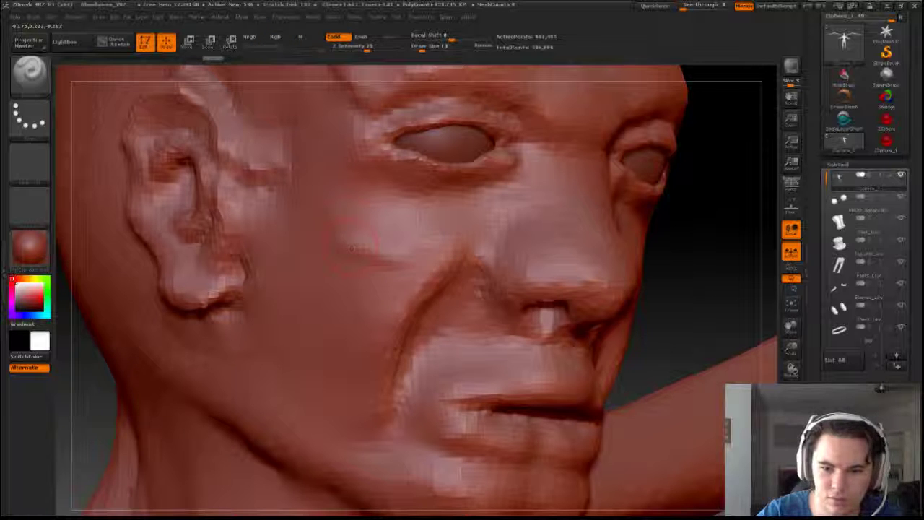
{"action": "left_click_drag", "start_coordinate": [348, 247], "coordinate": [413, 258]}
{"action": "mouse_move", "coordinate": [330, 215]}
{"action": "left_mouse_down"}
{"action": "mouse_move", "coordinate": [352, 237]}
{"action": "mouse_move", "coordinate": [407, 252]}
{"action": "mouse_move", "coordinate": [395, 263]}
{"action": "left_mouse_up"}
Extend the cheekbone crease down the cheek toward the jaw and smooth its surface at draw size 17.
{"action": "left_click_drag", "start_coordinate": [354, 341], "coordinate": [384, 273]}
{"action": "left_click_drag", "start_coordinate": [359, 244], "coordinate": [374, 309]}
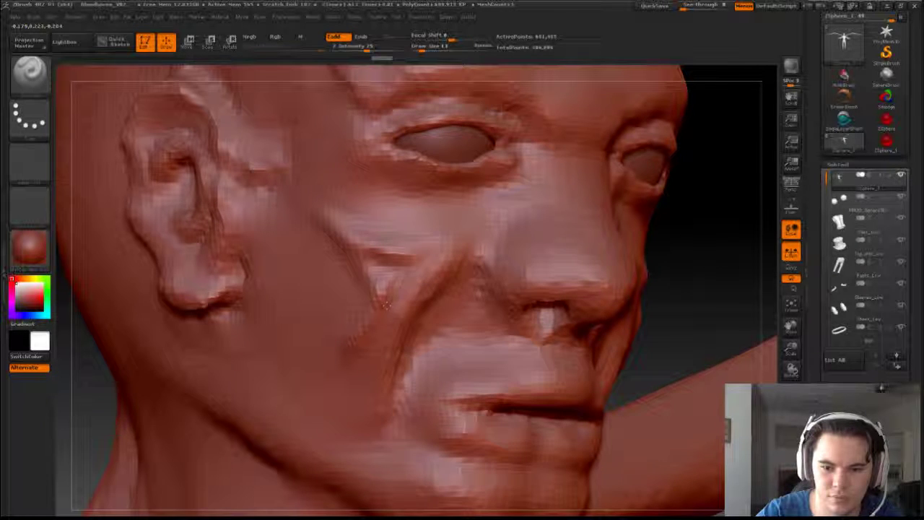
{"action": "mouse_move", "coordinate": [394, 264]}
{"action": "left_mouse_down"}
{"action": "mouse_move", "coordinate": [367, 290]}
{"action": "mouse_move", "coordinate": [374, 295]}
{"action": "mouse_move", "coordinate": [356, 342]}
{"action": "left_mouse_up"}
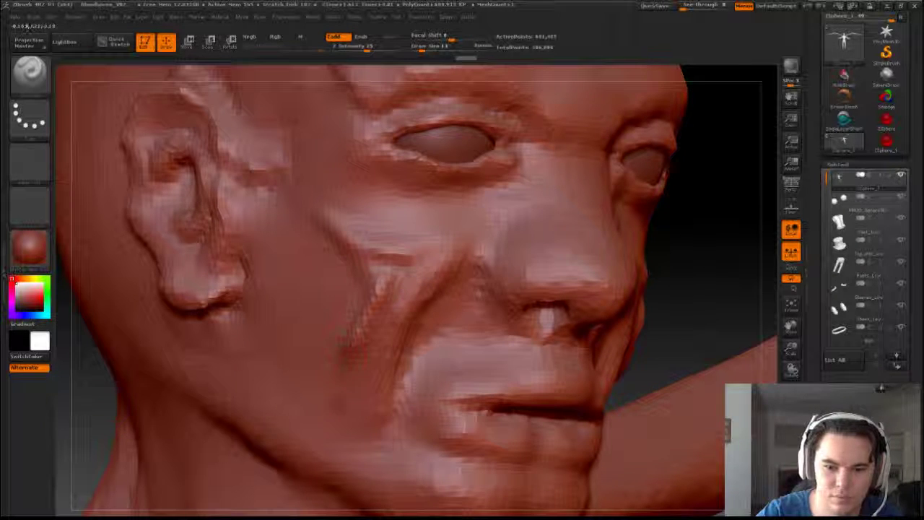
{"action": "mouse_move", "coordinate": [322, 219]}
{"action": "left_mouse_down"}
{"action": "mouse_move", "coordinate": [372, 256]}
{"action": "mouse_move", "coordinate": [365, 322]}
{"action": "mouse_move", "coordinate": [345, 355]}
{"action": "left_mouse_up"}
{"action": "mouse_move", "coordinate": [374, 301]}
{"action": "left_mouse_down"}
{"action": "mouse_move", "coordinate": [353, 344]}
{"action": "mouse_move", "coordinate": [376, 286]}
{"action": "left_mouse_up"}
{"action": "key", "text": "s"}
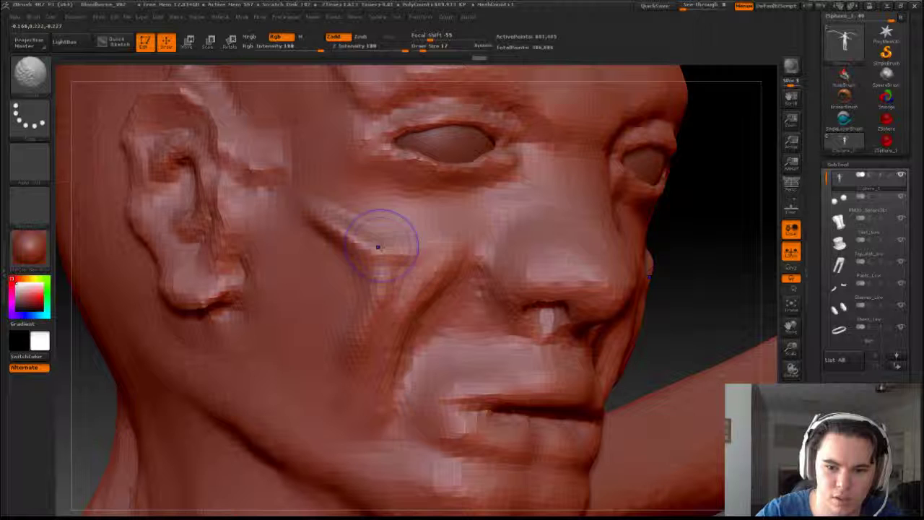
{"action": "mouse_move", "coordinate": [378, 246]}
{"action": "left_mouse_down", "text": "shift"}
{"action": "mouse_move", "coordinate": [369, 229]}
{"action": "mouse_move", "coordinate": [402, 254]}
{"action": "mouse_move", "coordinate": [329, 269]}
{"action": "left_mouse_up", "text": "shift"}
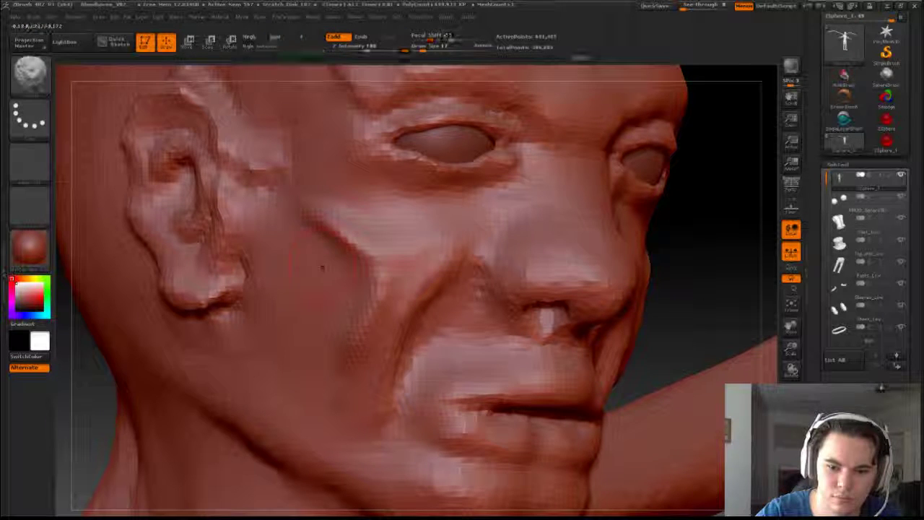
Build up the cheek behind the crease with a clay brush in long downward strokes and smooth it.
{"action": "key", "text": "b"}
{"action": "left_click", "coordinate": [354, 328]}
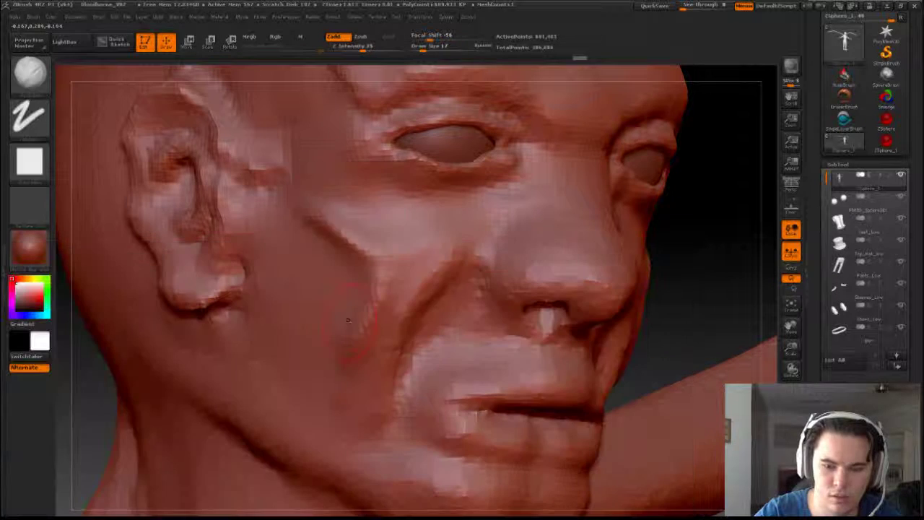
{"action": "left_click_drag", "start_coordinate": [337, 273], "coordinate": [347, 293]}
{"action": "mouse_move", "coordinate": [324, 258]}
{"action": "left_mouse_down"}
{"action": "mouse_move", "coordinate": [344, 289]}
{"action": "mouse_move", "coordinate": [344, 314]}
{"action": "mouse_move", "coordinate": [335, 298]}
{"action": "mouse_move", "coordinate": [333, 311]}
{"action": "left_mouse_up"}
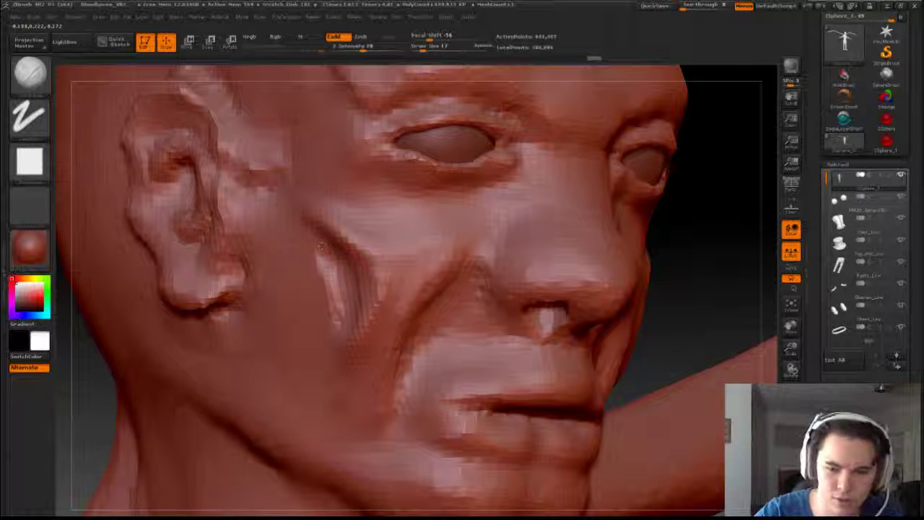
{"action": "left_click_drag", "start_coordinate": [324, 260], "coordinate": [330, 310]}
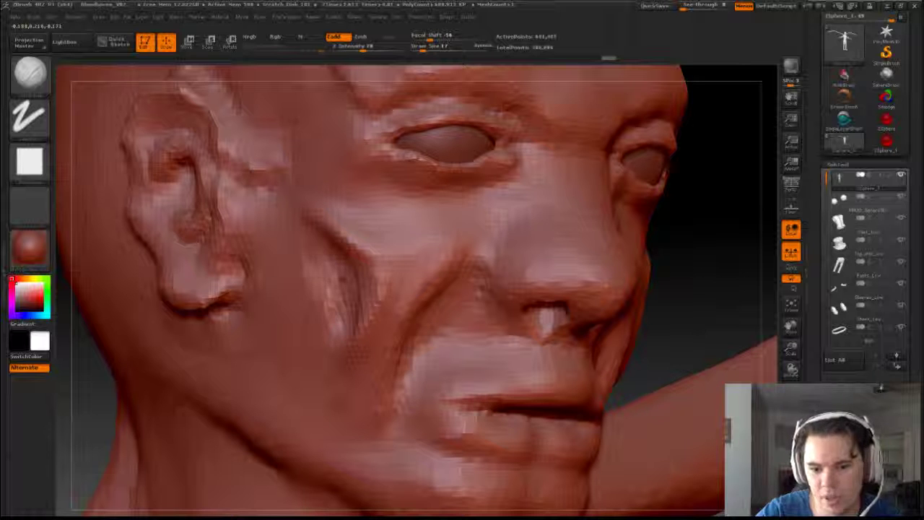
{"action": "left_click_drag", "start_coordinate": [322, 277], "coordinate": [339, 344]}
{"action": "left_click_drag", "start_coordinate": [309, 261], "coordinate": [335, 355]}
{"action": "left_click_drag", "start_coordinate": [302, 281], "coordinate": [329, 354]}
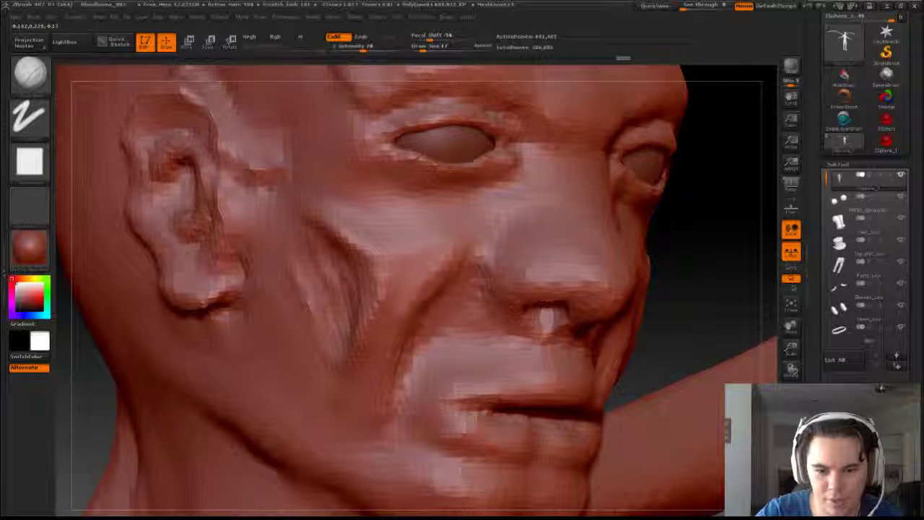
{"action": "mouse_move", "coordinate": [297, 298]}
{"action": "left_mouse_down"}
{"action": "mouse_move", "coordinate": [315, 374]}
{"action": "mouse_move", "coordinate": [304, 348]}
{"action": "mouse_move", "coordinate": [299, 358]}
{"action": "left_mouse_up"}
{"action": "left_click_drag", "start_coordinate": [310, 278], "coordinate": [330, 339], "text": "shift"}
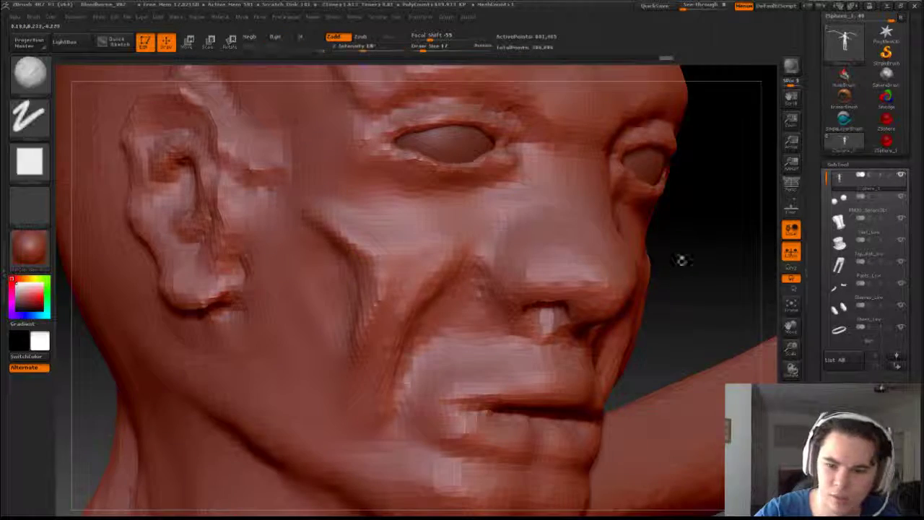
With the Move brush at draw size 19, push the lower front edge of the cheek crease back toward the jaw.
{"action": "mouse_move", "coordinate": [680, 260]}
{"action": "left_mouse_down"}
{"action": "mouse_move", "coordinate": [698, 251]}
{"action": "mouse_move", "coordinate": [679, 264]}
{"action": "mouse_move", "coordinate": [664, 252]}
{"action": "left_mouse_up"}
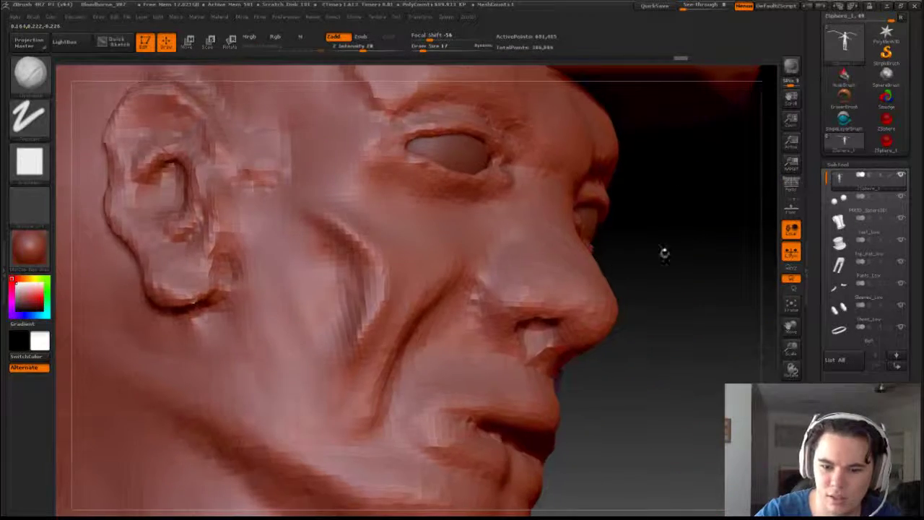
{"action": "key", "text": "b"}
{"action": "key", "text": "s"}
{"action": "key", "text": "t"}
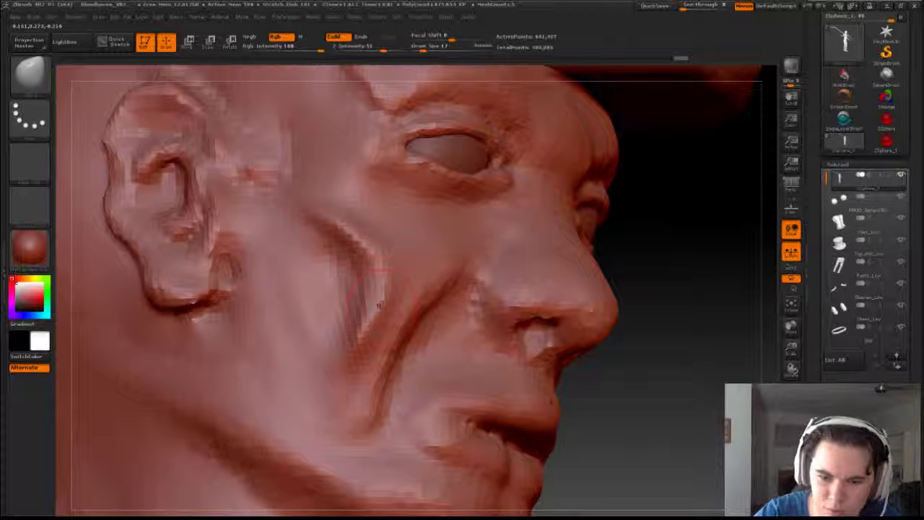
{"action": "key", "text": "s"}
{"action": "left_click", "coordinate": [377, 306]}
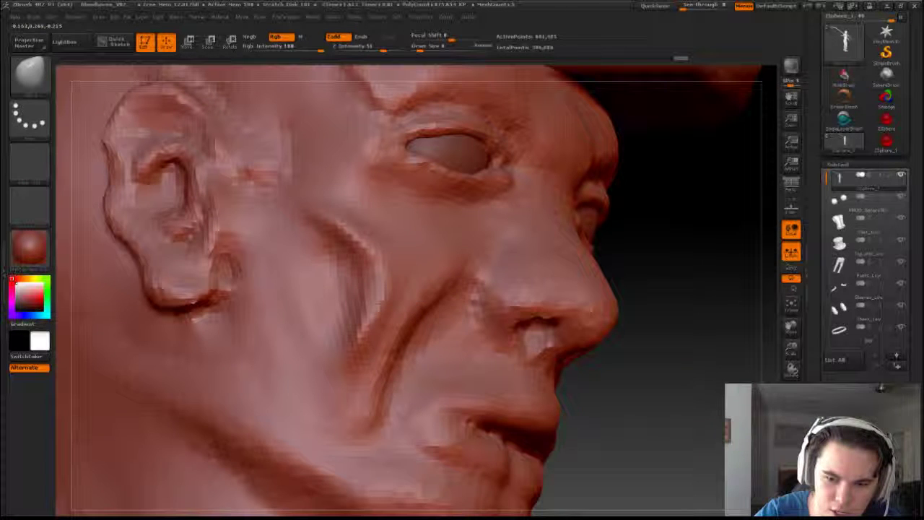
{"action": "key", "text": "s"}
{"action": "left_click_drag", "start_coordinate": [426, 302], "coordinate": [437, 302]}
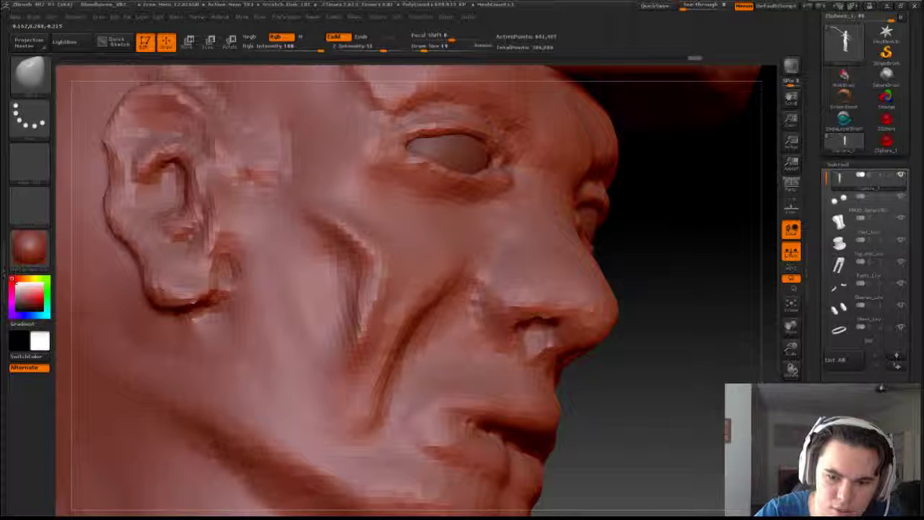
{"action": "left_click_drag", "start_coordinate": [374, 298], "coordinate": [357, 346]}
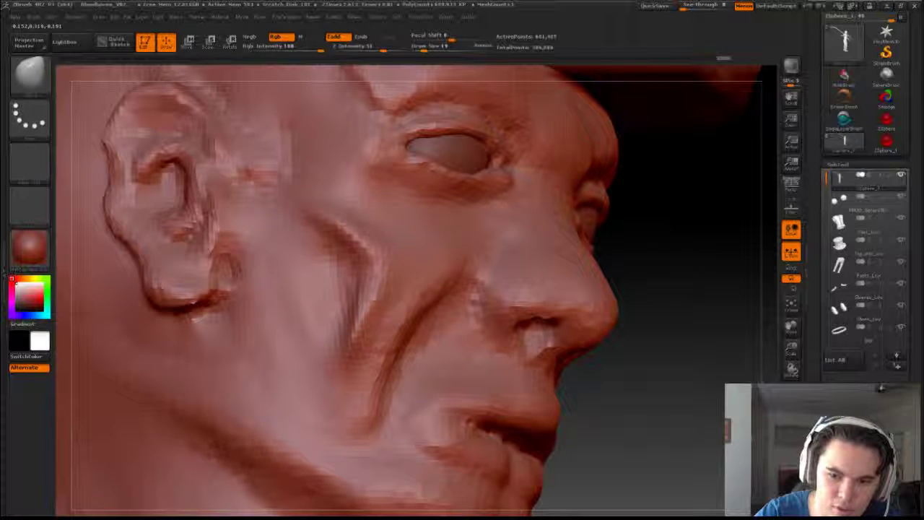
Reduce the draw size to 13, reshape the cheek crease's upper bend, and smooth the area beneath the cheekbone.
{"action": "key", "text": "s"}
{"action": "left_click_drag", "start_coordinate": [359, 288], "coordinate": [359, 304]}
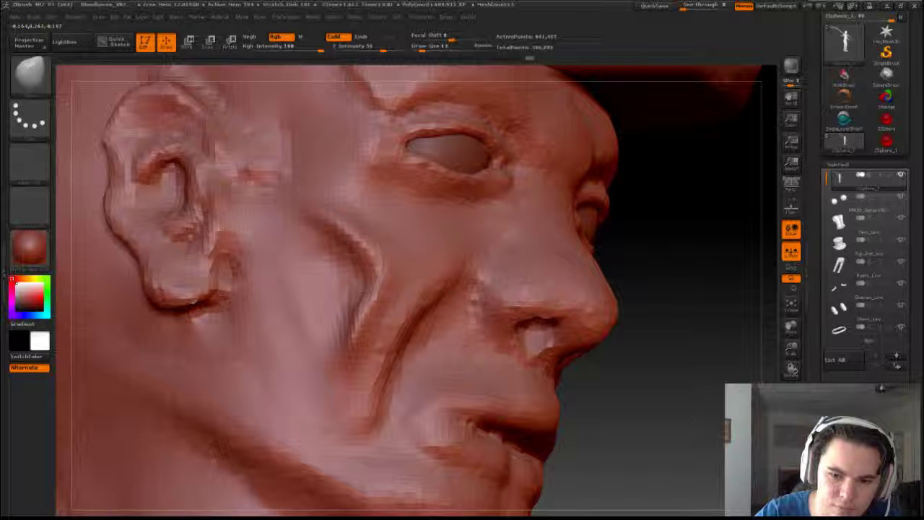
{"action": "left_click_drag", "start_coordinate": [367, 253], "coordinate": [376, 272]}
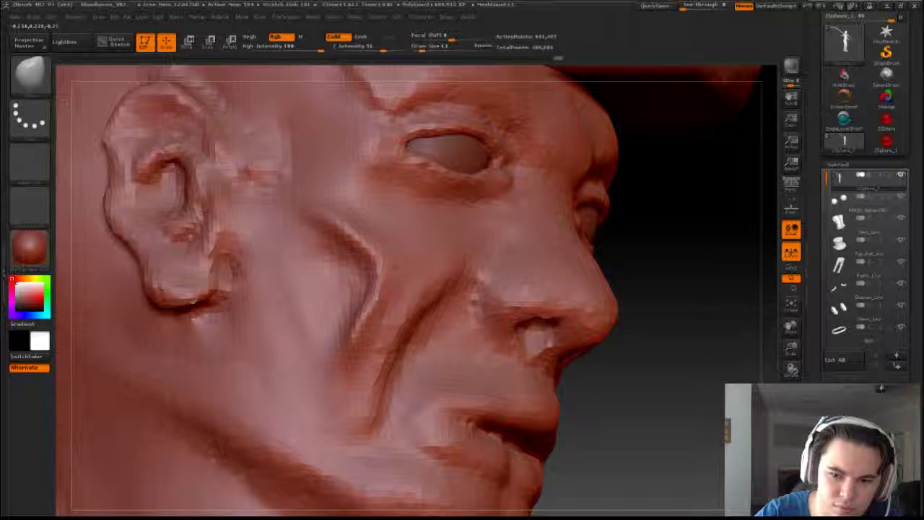
{"action": "left_click_drag", "start_coordinate": [354, 234], "coordinate": [374, 259]}
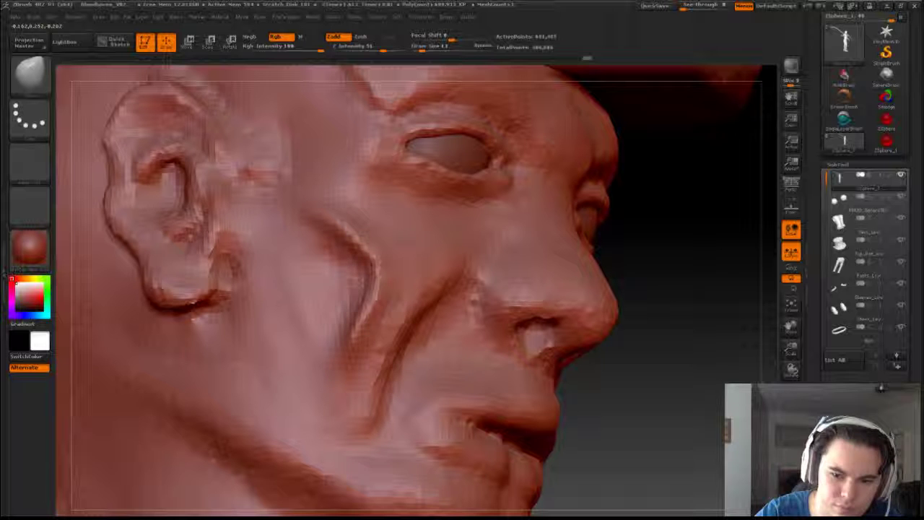
{"action": "mouse_move", "coordinate": [354, 264]}
{"action": "left_mouse_down"}
{"action": "mouse_move", "coordinate": [369, 254]}
{"action": "mouse_move", "coordinate": [372, 273]}
{"action": "left_mouse_up"}
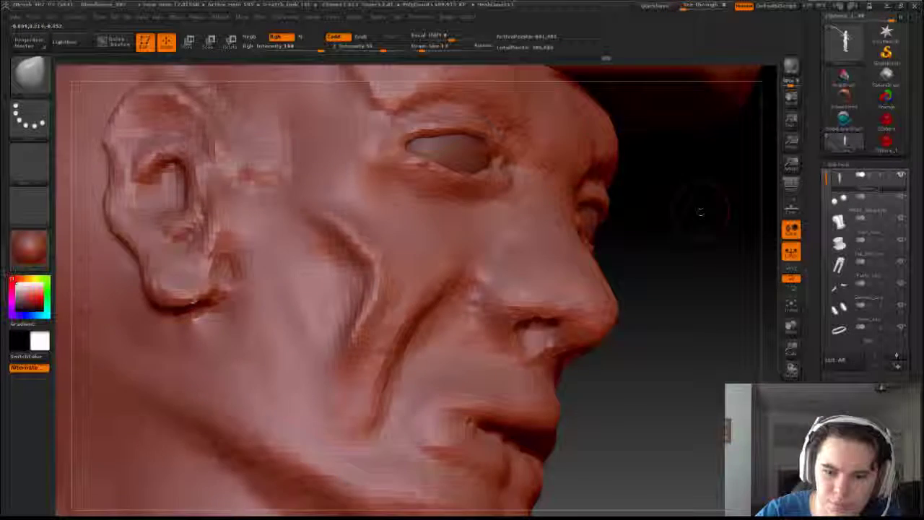
{"action": "left_click_drag", "start_coordinate": [701, 211], "coordinate": [639, 208]}
{"action": "left_click_drag", "start_coordinate": [353, 266], "coordinate": [341, 237], "text": "shift"}
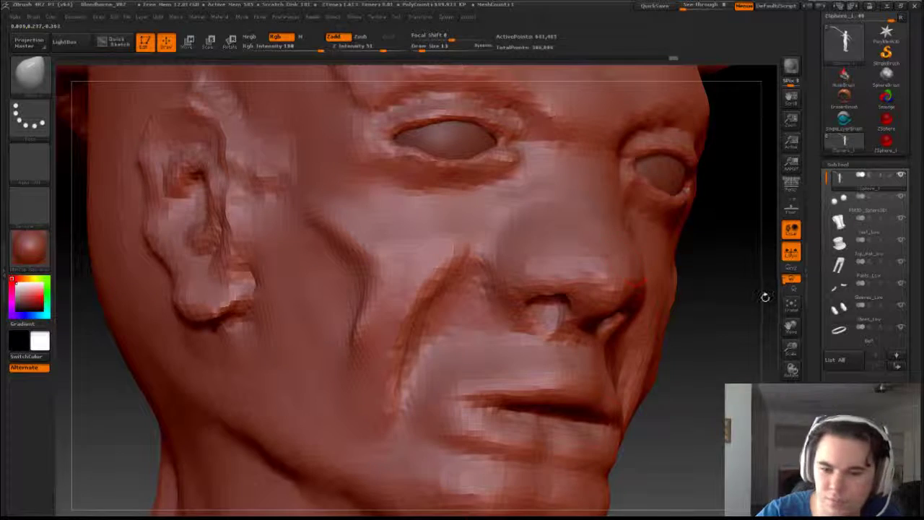
On the opposite cheek, pull the corner of the cheekbone crease toward the nose with a larger Move brush.
{"action": "left_click_drag", "start_coordinate": [766, 295], "coordinate": [670, 305]}
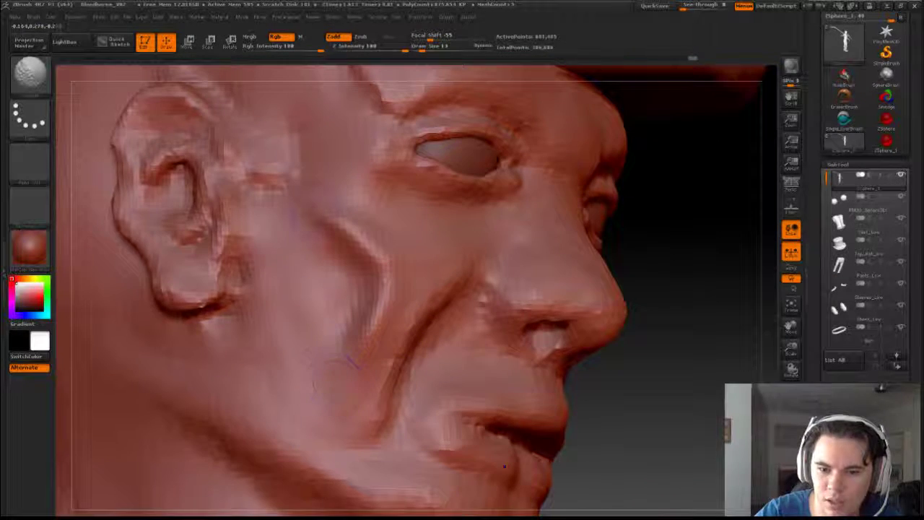
{"action": "left_click_drag", "start_coordinate": [697, 252], "coordinate": [463, 254]}
{"action": "left_click_drag", "start_coordinate": [773, 256], "coordinate": [695, 289]}
{"action": "left_click_drag", "start_coordinate": [717, 329], "coordinate": [448, 261], "text": "alt"}
{"action": "left_click_drag", "start_coordinate": [679, 195], "coordinate": [765, 299], "text": "alt"}
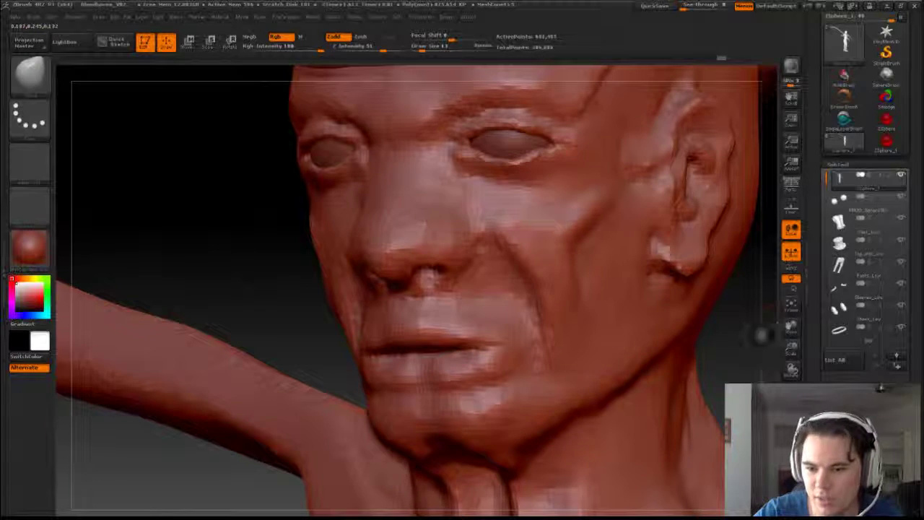
{"action": "left_click_drag", "start_coordinate": [755, 348], "coordinate": [668, 354]}
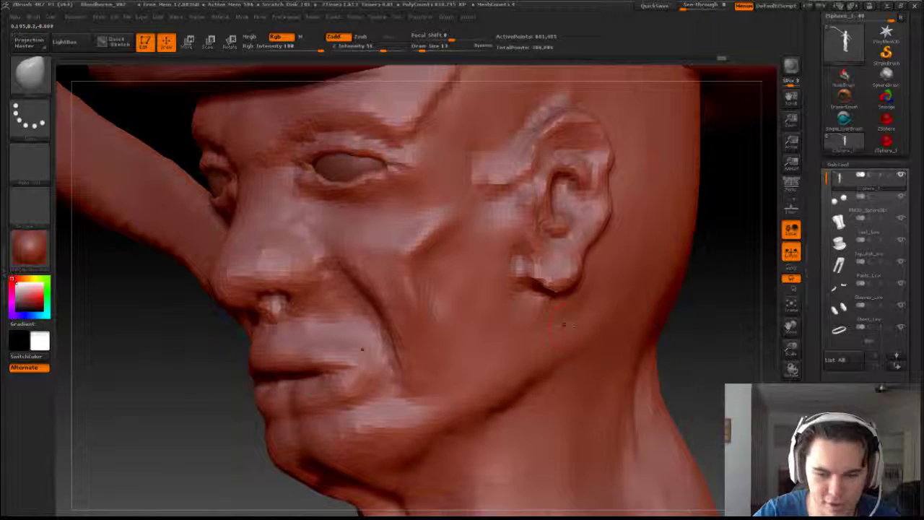
{"action": "key", "text": "b"}
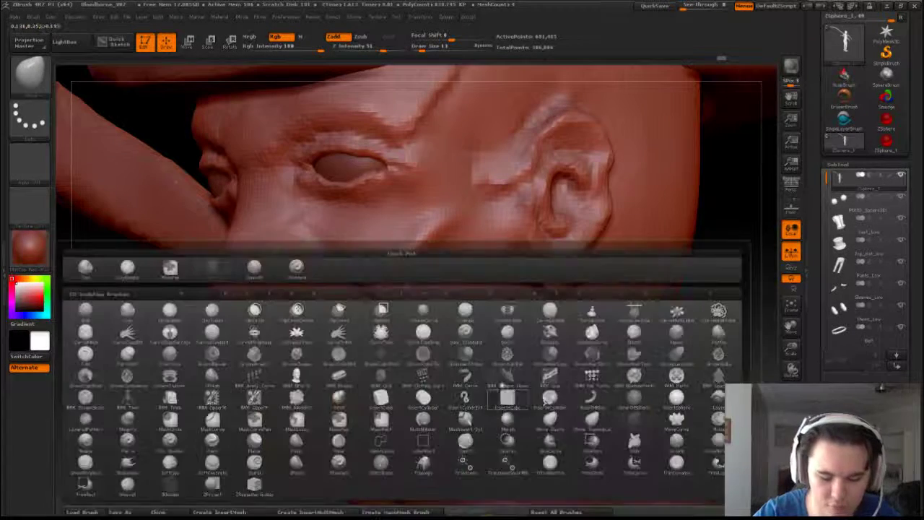
{"action": "key", "text": "m"}
{"action": "key", "text": "v"}
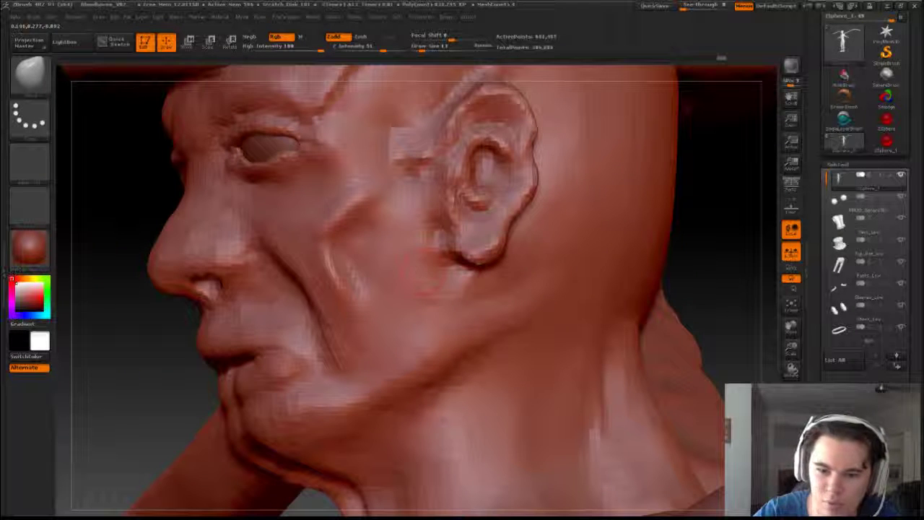
{"action": "key", "text": "s"}
{"action": "left_click_drag", "start_coordinate": [332, 234], "coordinate": [320, 238]}
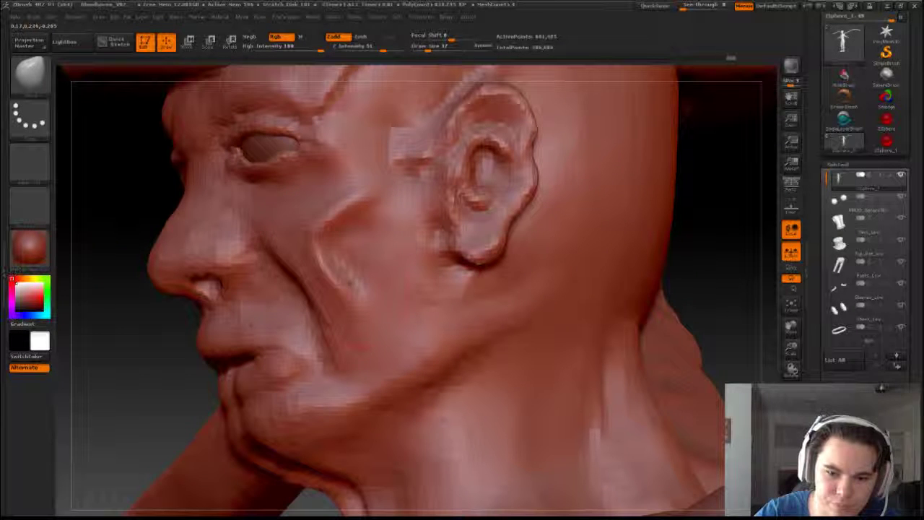
Refine the opposite cheek's crease from the cheekbone down to its lower end, reducing the draw size for the final stroke.
{"action": "left_click_drag", "start_coordinate": [343, 278], "coordinate": [333, 285]}
{"action": "mouse_move", "coordinate": [348, 217]}
{"action": "left_mouse_down"}
{"action": "mouse_move", "coordinate": [339, 209]}
{"action": "mouse_move", "coordinate": [320, 235]}
{"action": "mouse_move", "coordinate": [324, 267]}
{"action": "left_mouse_up"}
{"action": "left_click_drag", "start_coordinate": [364, 297], "coordinate": [337, 246]}
{"action": "key", "text": "s"}
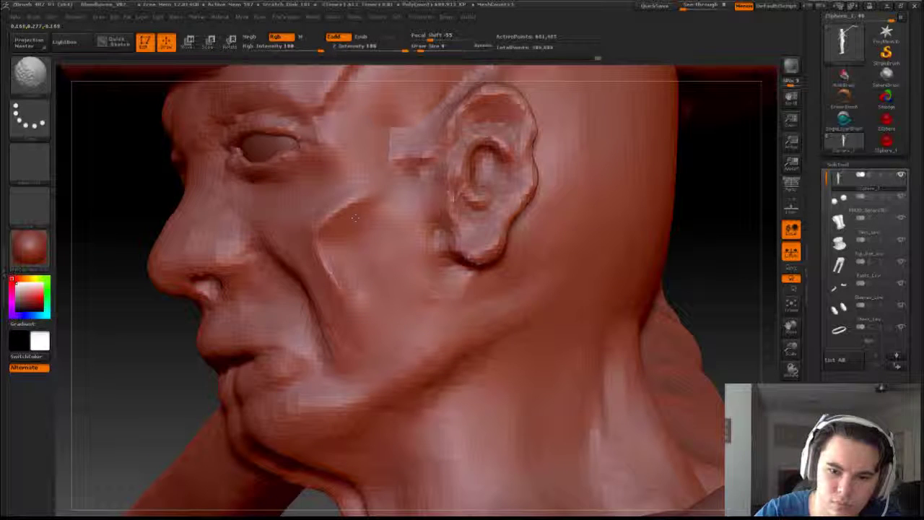
{"action": "left_click_drag", "start_coordinate": [358, 203], "coordinate": [343, 278]}
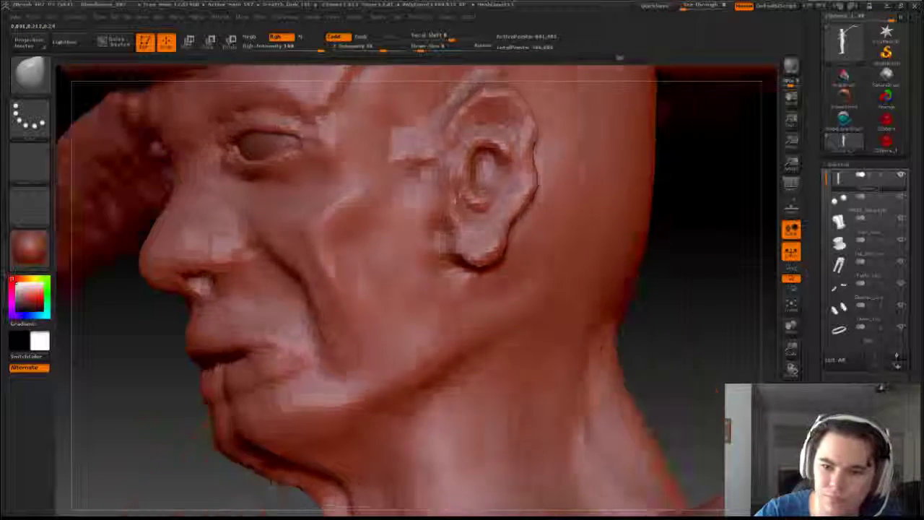
With the Move brush at draw size 22, deepen the hollow under the cheekbone and pull the crease below it downward.
{"action": "mouse_move", "coordinate": [678, 303]}
{"action": "left_mouse_down"}
{"action": "mouse_move", "coordinate": [621, 285]}
{"action": "mouse_move", "coordinate": [573, 236]}
{"action": "mouse_move", "coordinate": [584, 231]}
{"action": "mouse_move", "coordinate": [567, 242]}
{"action": "left_mouse_up"}
{"action": "mouse_move", "coordinate": [549, 327]}
{"action": "left_mouse_down"}
{"action": "mouse_move", "coordinate": [487, 219]}
{"action": "mouse_move", "coordinate": [588, 293]}
{"action": "mouse_move", "coordinate": [563, 316]}
{"action": "left_mouse_up"}
{"action": "mouse_move", "coordinate": [645, 454]}
{"action": "left_mouse_down"}
{"action": "mouse_move", "coordinate": [621, 412]}
{"action": "mouse_move", "coordinate": [604, 419]}
{"action": "mouse_move", "coordinate": [628, 405]}
{"action": "mouse_move", "coordinate": [635, 407]}
{"action": "mouse_move", "coordinate": [607, 417]}
{"action": "mouse_move", "coordinate": [656, 418]}
{"action": "left_mouse_up"}
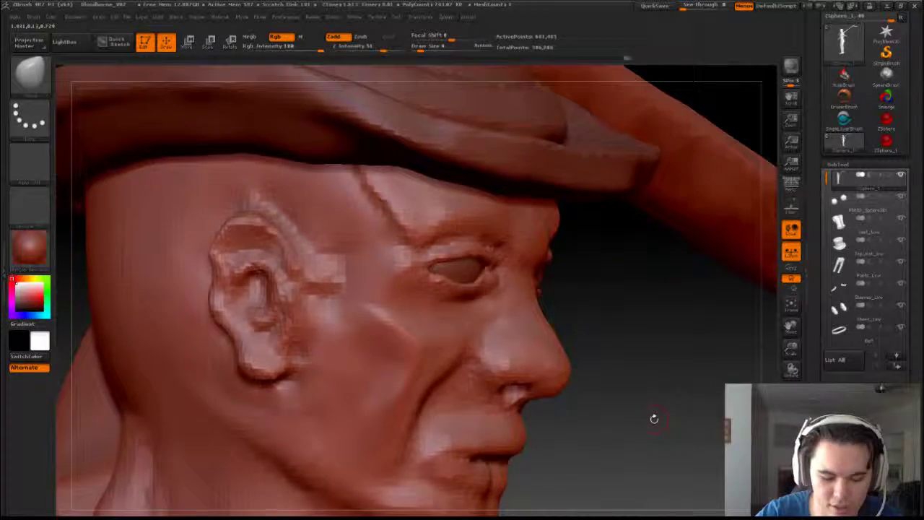
{"action": "key", "text": "b"}
{"action": "key", "text": "m"}
{"action": "key", "text": "v"}
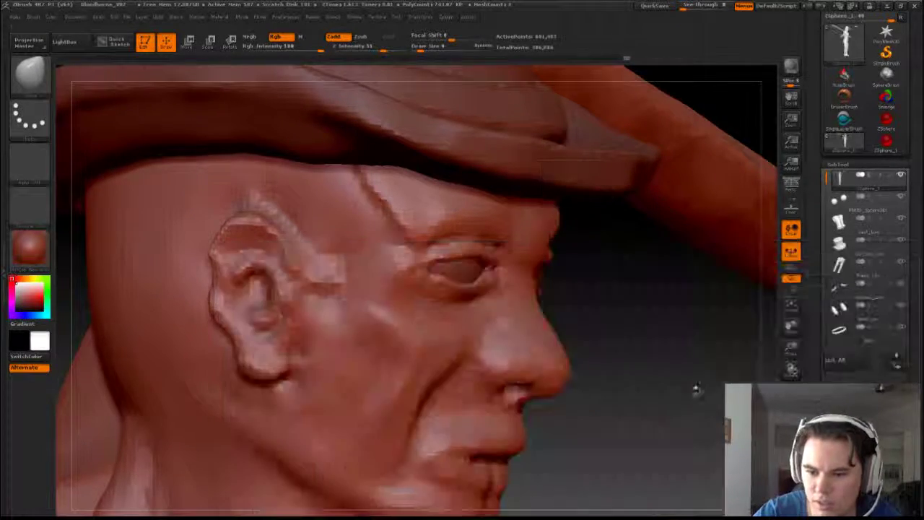
{"action": "left_click_drag", "start_coordinate": [696, 388], "coordinate": [613, 392]}
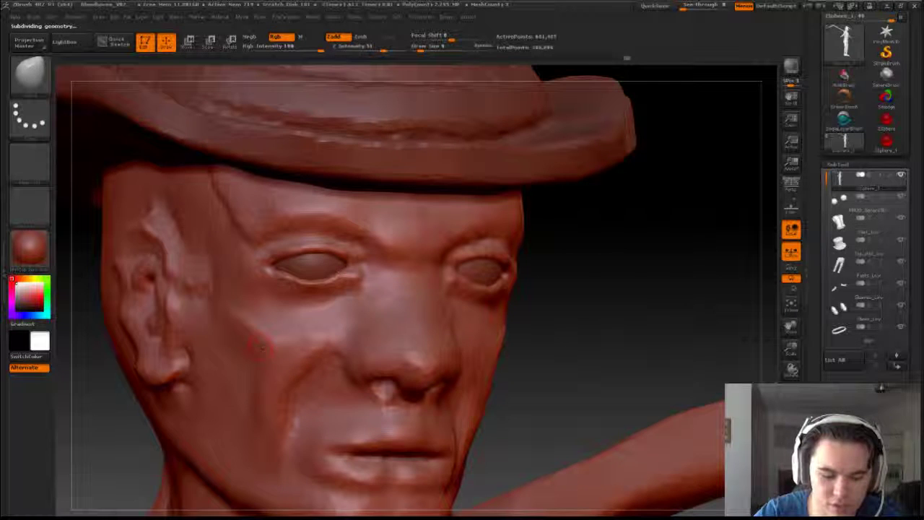
{"action": "key", "text": "s"}
{"action": "left_click_drag", "start_coordinate": [269, 350], "coordinate": [263, 341]}
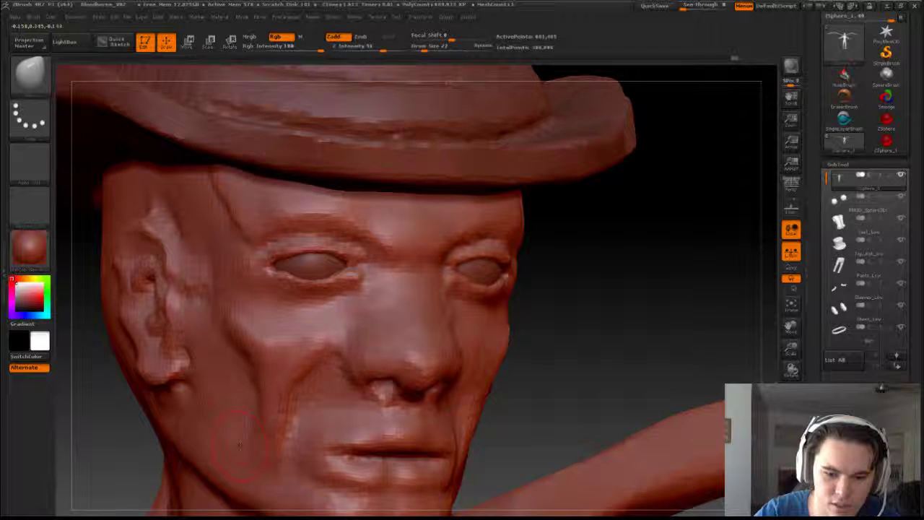
{"action": "left_click_drag", "start_coordinate": [598, 344], "coordinate": [483, 363]}
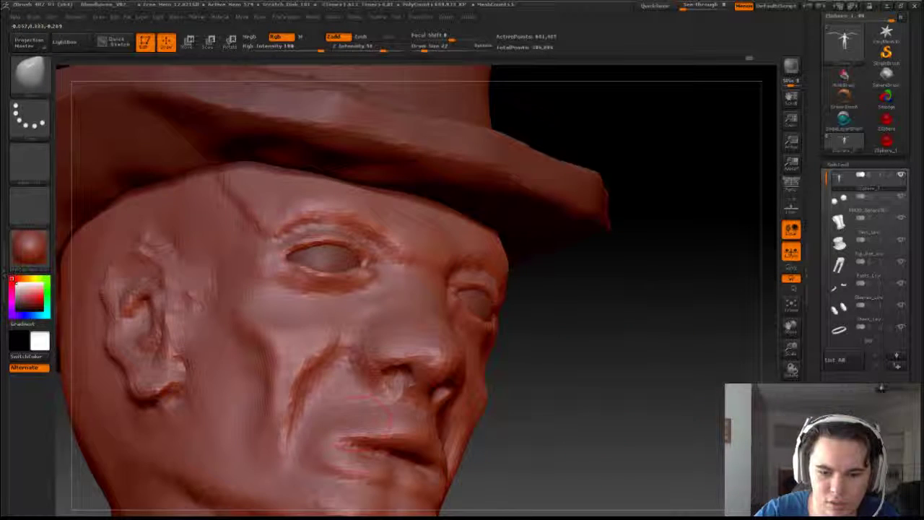
{"action": "left_click_drag", "start_coordinate": [286, 374], "coordinate": [281, 408]}
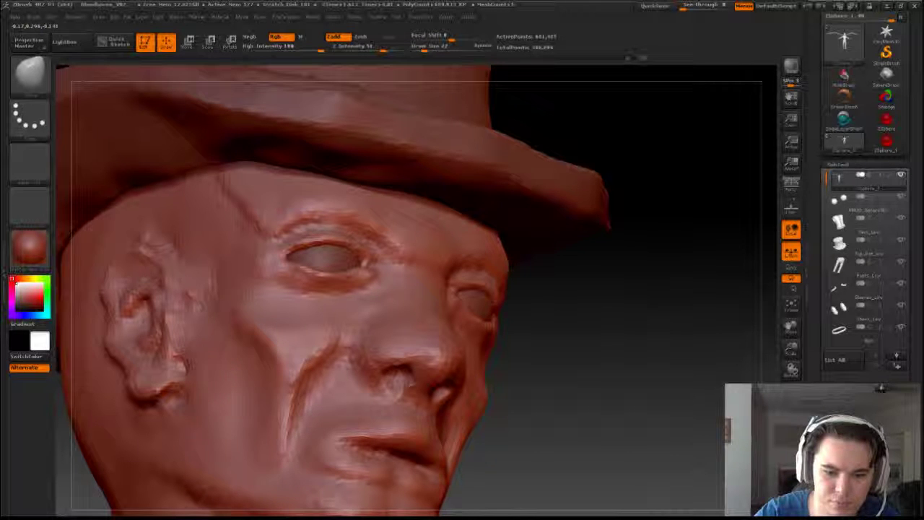
Set the draw size to 20 and reshape the opposite cheekbone's ridge and front edge below the eye.
{"action": "mouse_move", "coordinate": [605, 316]}
{"action": "left_mouse_down"}
{"action": "mouse_move", "coordinate": [568, 319]}
{"action": "mouse_move", "coordinate": [623, 323]}
{"action": "mouse_move", "coordinate": [544, 323]}
{"action": "left_mouse_up"}
{"action": "key", "text": "s"}
{"action": "left_click", "coordinate": [423, 316]}
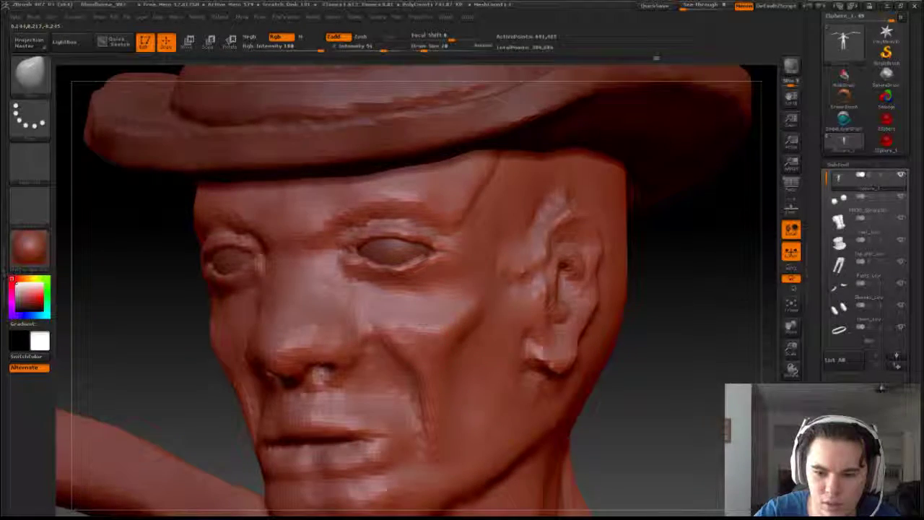
{"action": "left_click_drag", "start_coordinate": [725, 256], "coordinate": [721, 313]}
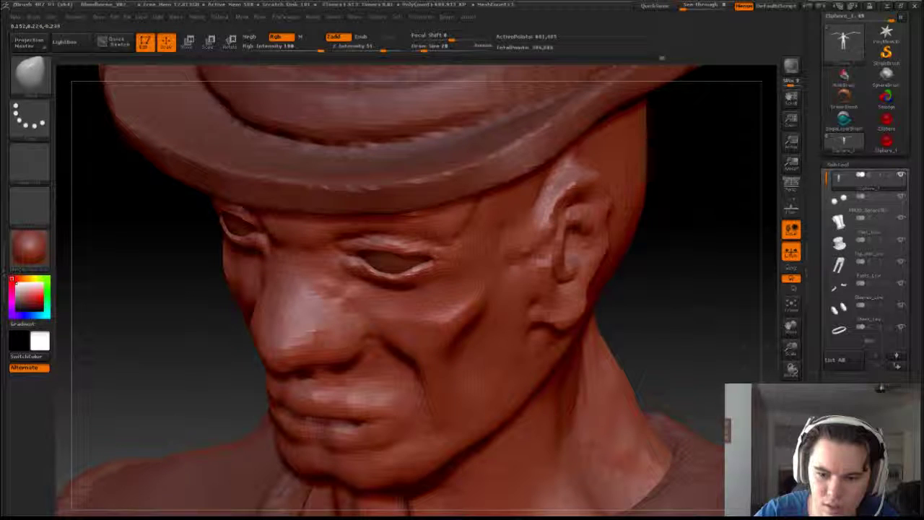
{"action": "left_click_drag", "start_coordinate": [422, 312], "coordinate": [431, 319]}
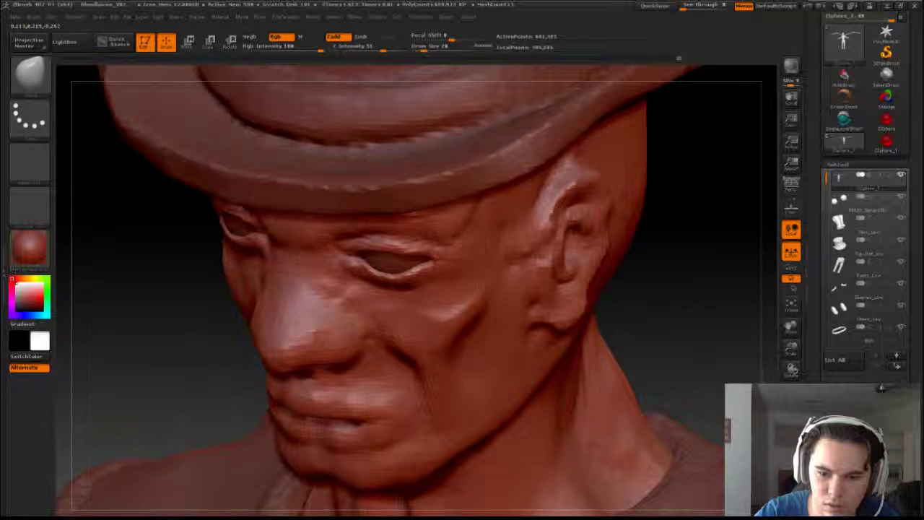
{"action": "mouse_move", "coordinate": [664, 287]}
{"action": "left_mouse_down"}
{"action": "mouse_move", "coordinate": [657, 269]}
{"action": "mouse_move", "coordinate": [629, 264]}
{"action": "left_mouse_up"}
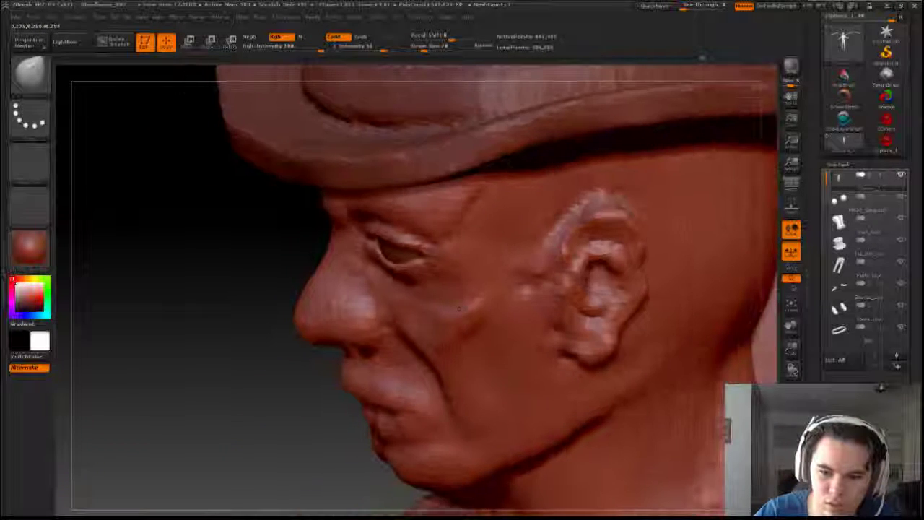
{"action": "left_click_drag", "start_coordinate": [462, 311], "coordinate": [448, 306]}
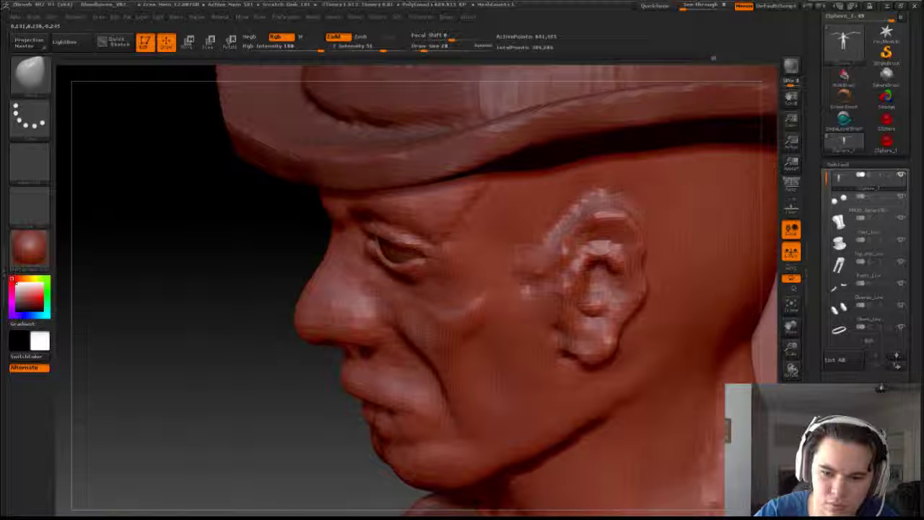
{"action": "left_click_drag", "start_coordinate": [273, 351], "coordinate": [435, 306]}
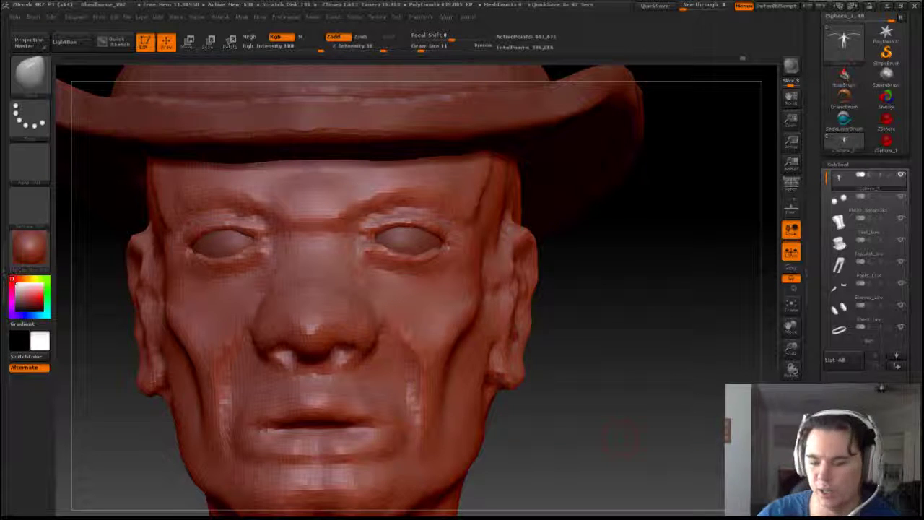
Smooth the cheekbone ridge and the start of its crease at draw size 11.
{"action": "mouse_move", "coordinate": [618, 434]}
{"action": "left_mouse_down"}
{"action": "mouse_move", "coordinate": [464, 303]}
{"action": "mouse_move", "coordinate": [457, 368]}
{"action": "mouse_move", "coordinate": [630, 374]}
{"action": "mouse_move", "coordinate": [634, 338]}
{"action": "mouse_move", "coordinate": [611, 334]}
{"action": "left_mouse_up"}
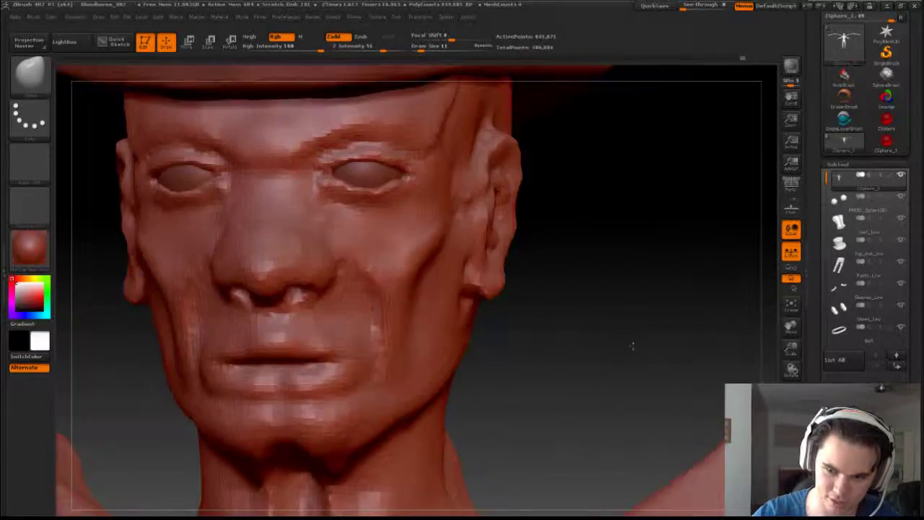
{"action": "mouse_move", "coordinate": [632, 347]}
{"action": "left_mouse_down"}
{"action": "mouse_move", "coordinate": [673, 343]}
{"action": "mouse_move", "coordinate": [681, 354]}
{"action": "mouse_move", "coordinate": [658, 423]}
{"action": "left_mouse_up"}
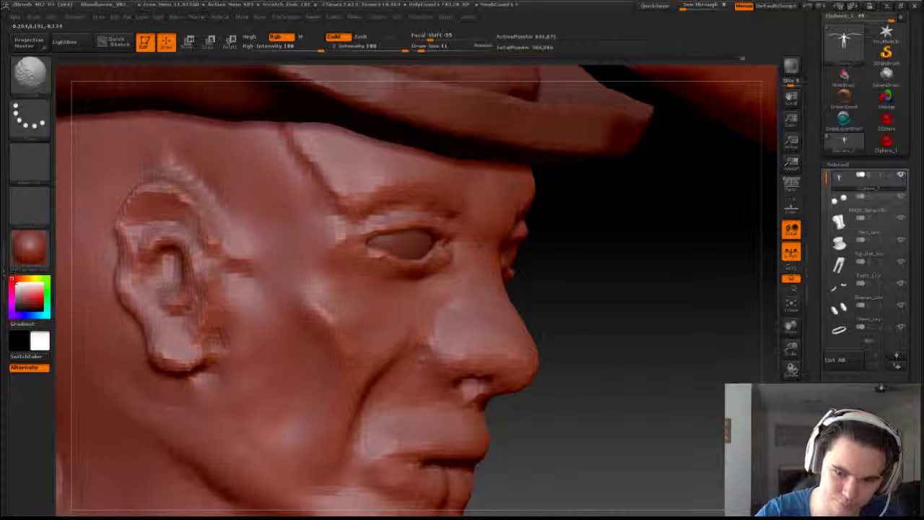
{"action": "left_click_drag", "start_coordinate": [346, 316], "coordinate": [355, 321], "text": "shift"}
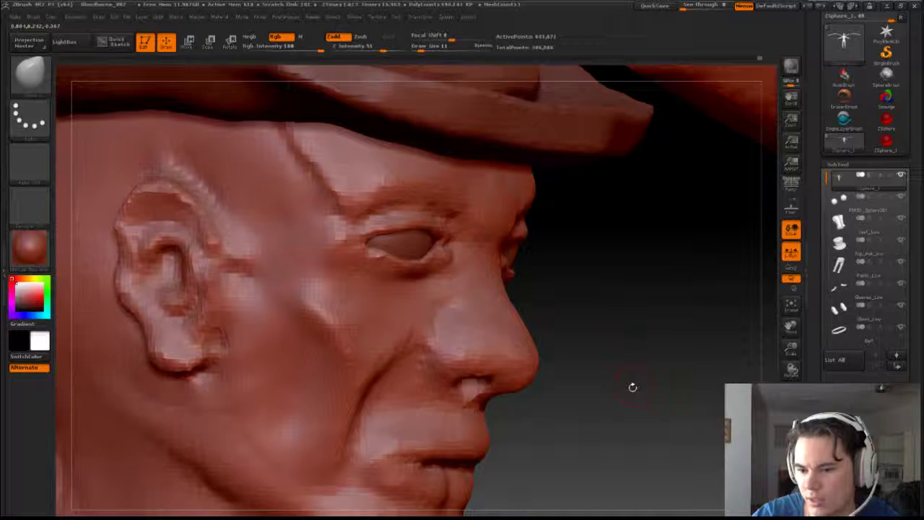
{"action": "mouse_move", "coordinate": [633, 387]}
{"action": "left_mouse_down"}
{"action": "mouse_move", "coordinate": [690, 384]}
{"action": "mouse_move", "coordinate": [666, 383]}
{"action": "left_mouse_up"}
{"action": "left_click_drag", "start_coordinate": [328, 328], "coordinate": [333, 337], "text": "shift"}
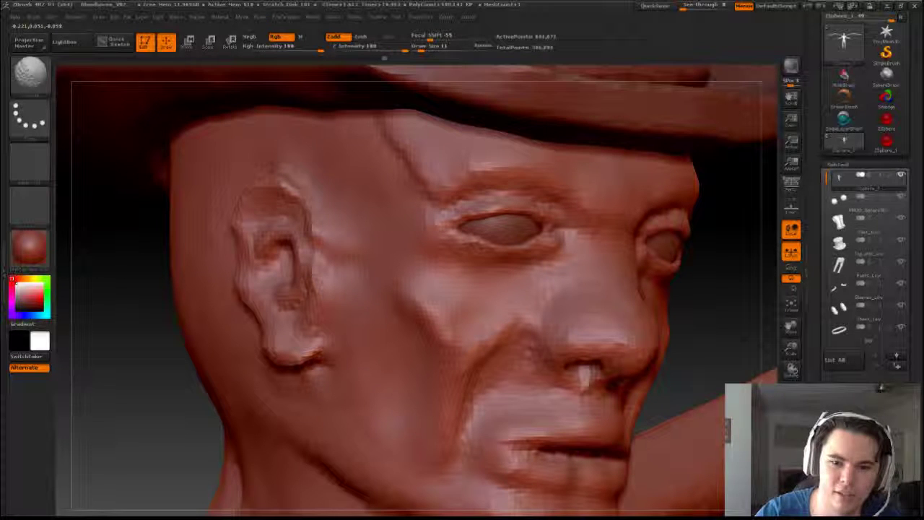
Switch to the Move brush and reduce its draw size to 4 for the area around the eyes.
{"action": "key", "text": "b"}
{"action": "key", "text": "m"}
{"action": "key", "text": "v"}
{"action": "left_click_drag", "start_coordinate": [734, 291], "coordinate": [691, 258], "text": "alt"}
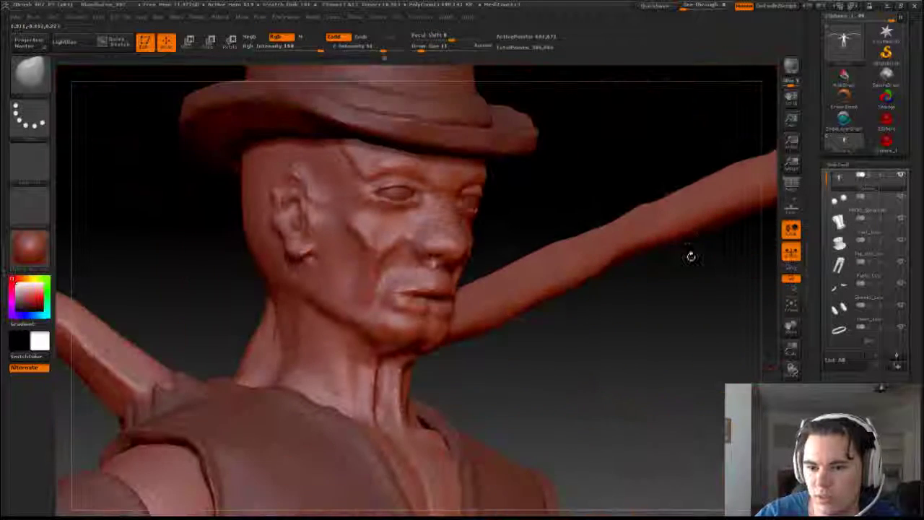
{"action": "mouse_move", "coordinate": [717, 353]}
{"action": "left_mouse_down", "text": "alt"}
{"action": "mouse_move", "coordinate": [714, 387]}
{"action": "mouse_move", "coordinate": [678, 383]}
{"action": "mouse_move", "coordinate": [656, 407]}
{"action": "left_mouse_up", "text": "alt"}
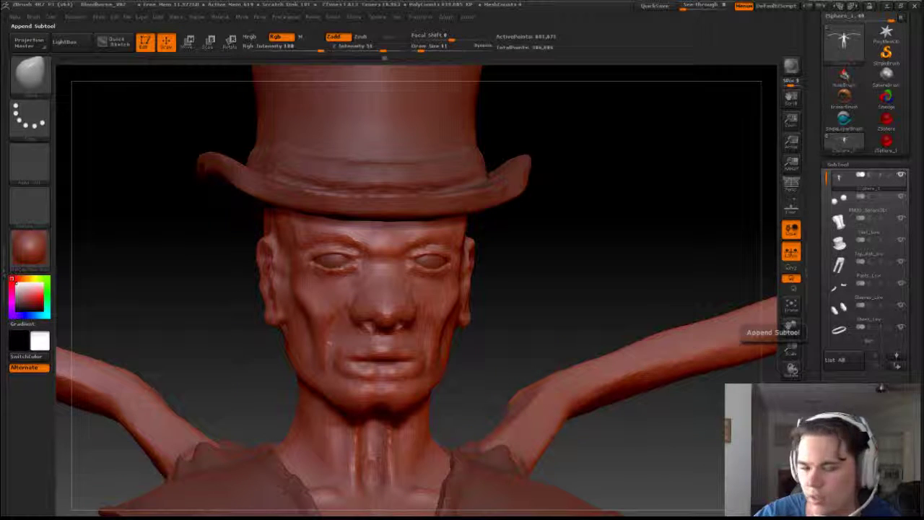
{"action": "mouse_move", "coordinate": [545, 301]}
{"action": "left_mouse_down"}
{"action": "mouse_move", "coordinate": [593, 310]}
{"action": "mouse_move", "coordinate": [549, 317]}
{"action": "mouse_move", "coordinate": [551, 305]}
{"action": "mouse_move", "coordinate": [624, 304]}
{"action": "mouse_move", "coordinate": [601, 293]}
{"action": "mouse_move", "coordinate": [580, 309]}
{"action": "mouse_move", "coordinate": [588, 266]}
{"action": "mouse_move", "coordinate": [581, 355]}
{"action": "left_mouse_up"}
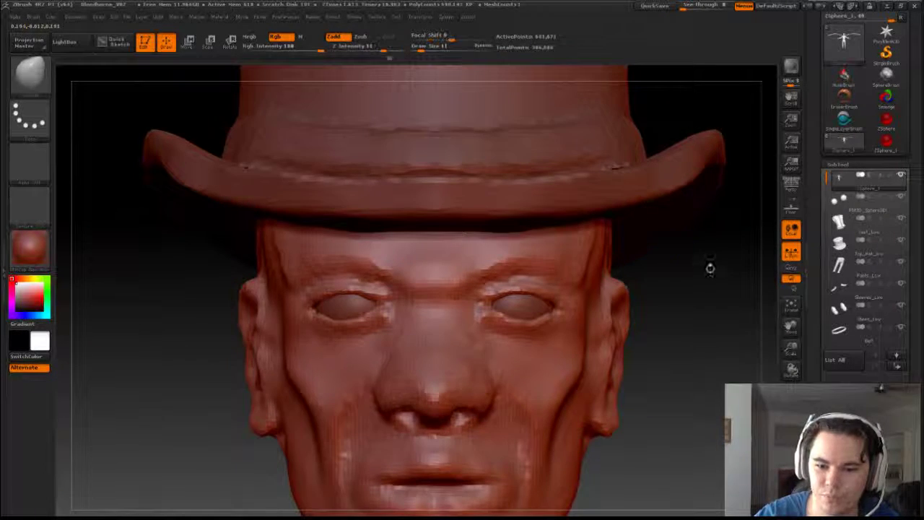
{"action": "mouse_move", "coordinate": [710, 268]}
{"action": "left_mouse_down"}
{"action": "mouse_move", "coordinate": [727, 269]}
{"action": "mouse_move", "coordinate": [720, 319]}
{"action": "left_mouse_up"}
{"action": "key", "text": "s"}
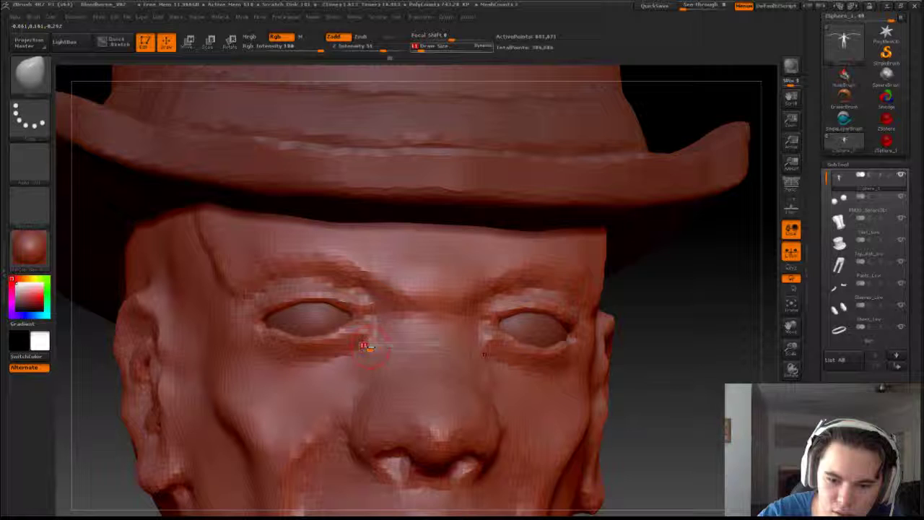
{"action": "left_click", "coordinate": [368, 345]}
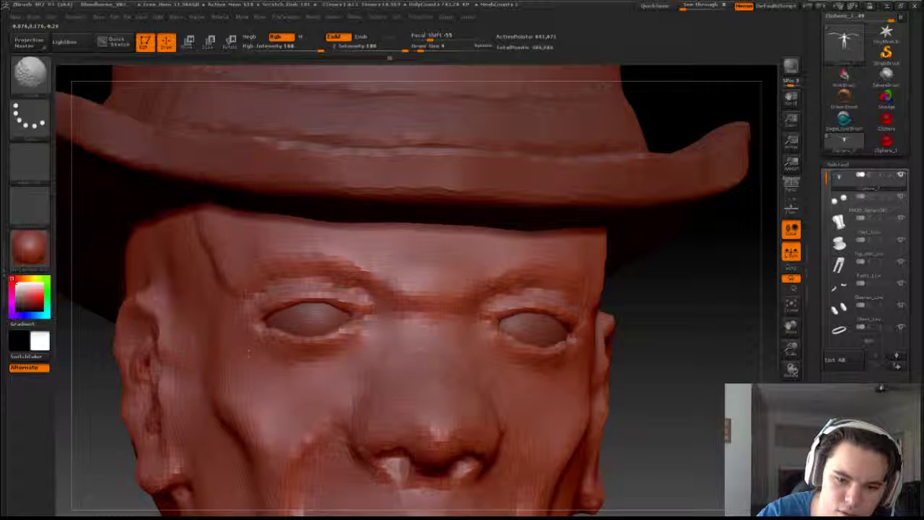
Form sagging bags beneath the eyes, undoing a misplaced pull, and smooth the inner and outer ends of their folds.
{"action": "left_click_drag", "start_coordinate": [263, 352], "coordinate": [284, 361]}
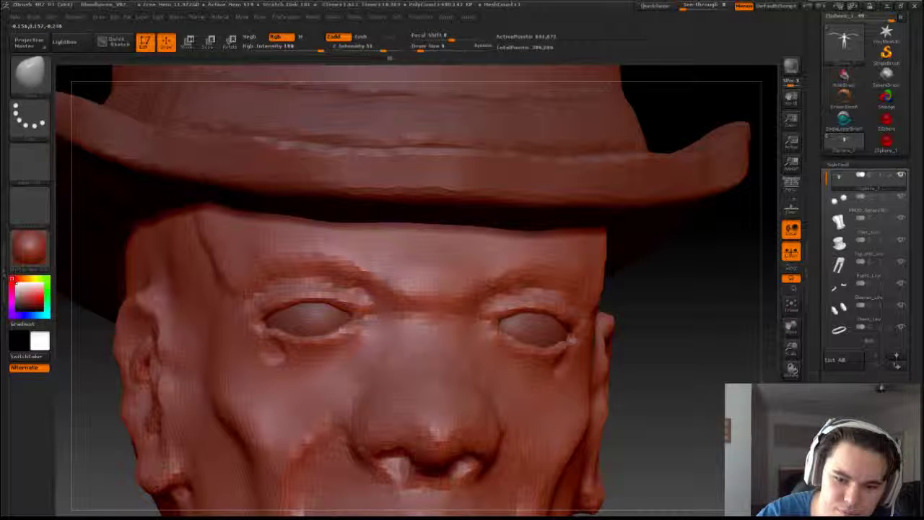
{"action": "key", "text": "ctrl+z"}
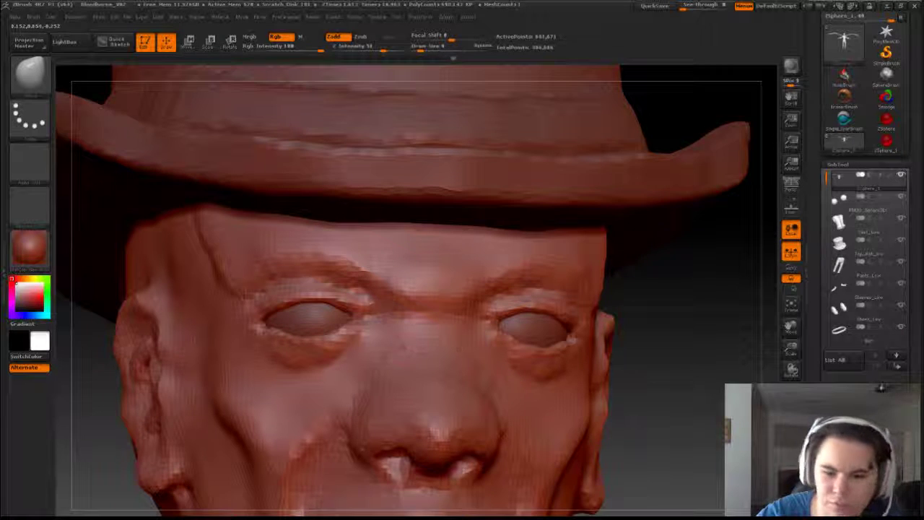
{"action": "left_click_drag", "start_coordinate": [702, 270], "coordinate": [824, 278]}
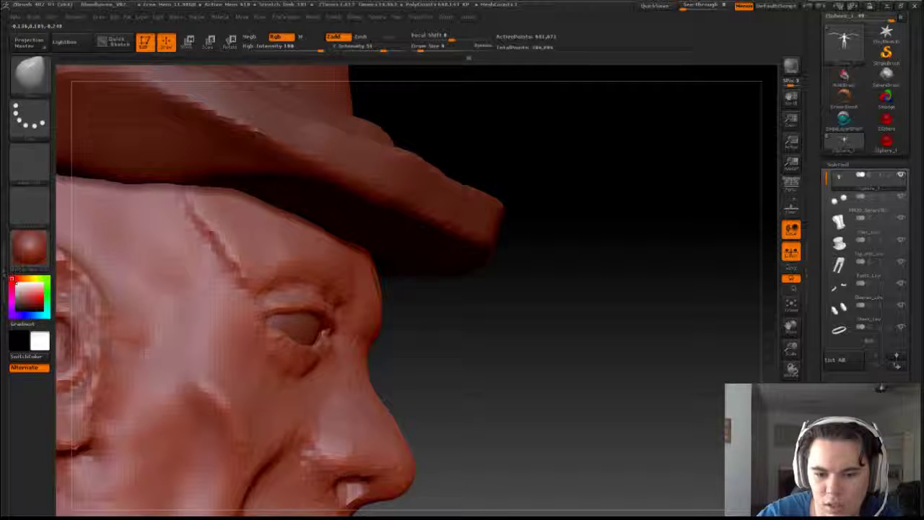
{"action": "left_click_drag", "start_coordinate": [503, 355], "coordinate": [488, 394]}
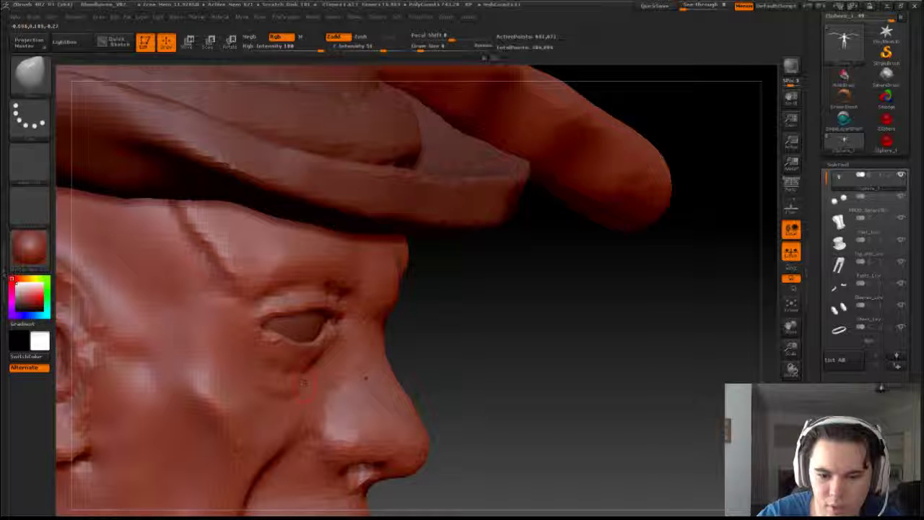
{"action": "left_click_drag", "start_coordinate": [504, 340], "coordinate": [449, 345]}
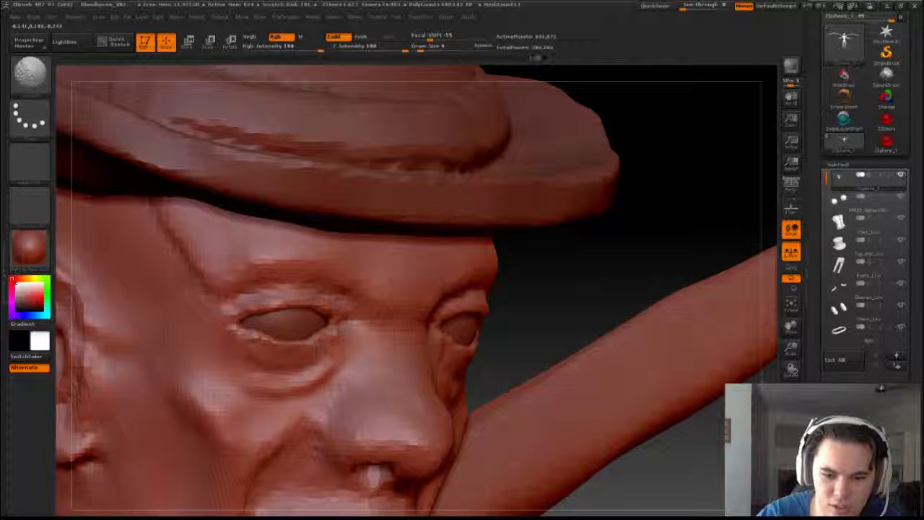
{"action": "mouse_move", "coordinate": [331, 384]}
{"action": "left_mouse_down", "text": "shift"}
{"action": "mouse_move", "coordinate": [334, 367]}
{"action": "mouse_move", "coordinate": [323, 370]}
{"action": "left_mouse_up", "text": "shift"}
{"action": "left_click_drag", "start_coordinate": [233, 389], "coordinate": [243, 377], "text": "shift"}
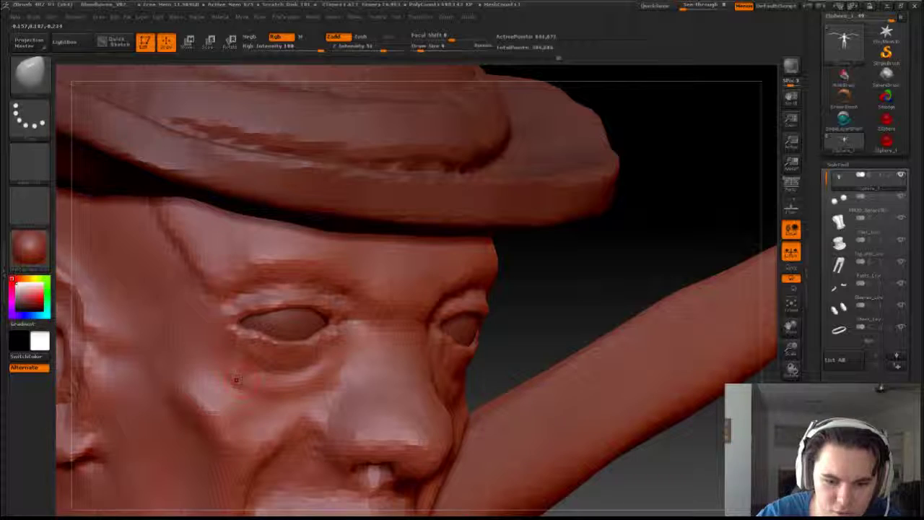
Refine the lower fold of the eye bags with small strokes from the outer end toward the nose.
{"action": "key", "text": "b"}
{"action": "key", "text": "c"}
{"action": "key", "text": "b"}
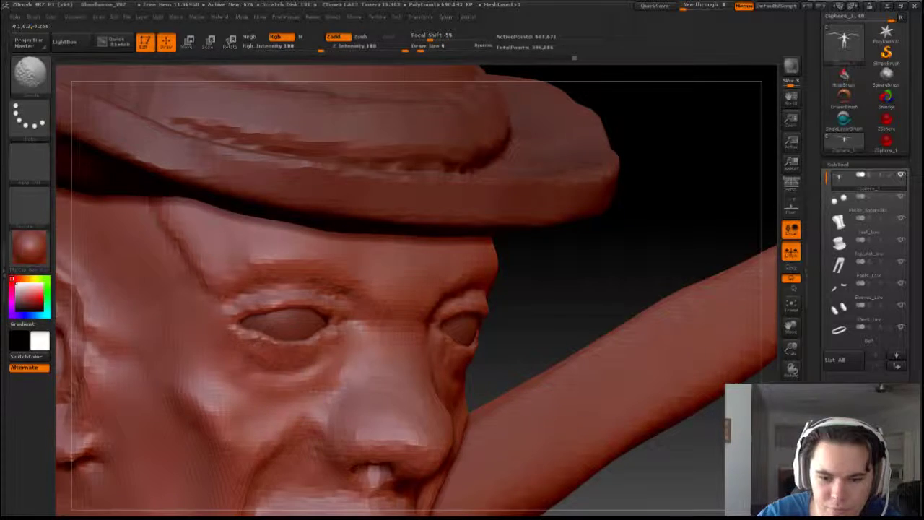
{"action": "mouse_move", "coordinate": [671, 195]}
{"action": "left_mouse_down"}
{"action": "mouse_move", "coordinate": [506, 199]}
{"action": "mouse_move", "coordinate": [676, 195]}
{"action": "mouse_move", "coordinate": [635, 201]}
{"action": "left_mouse_up"}
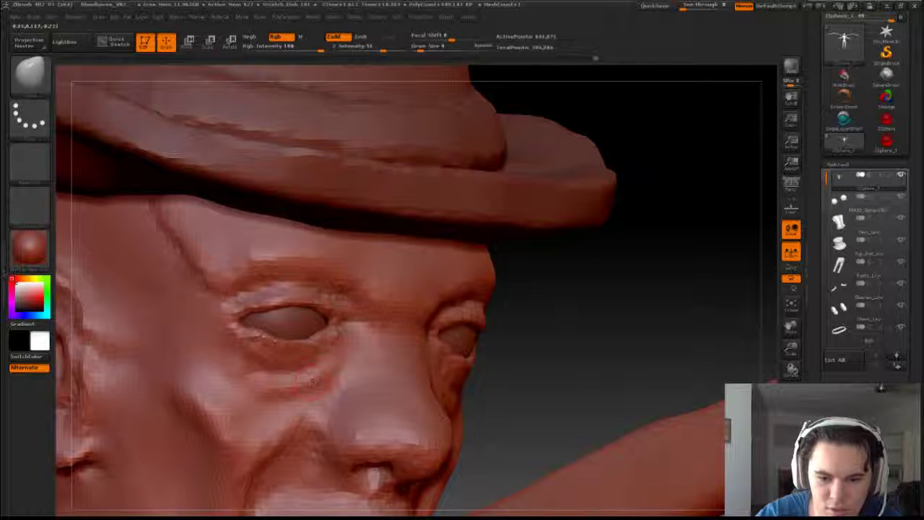
{"action": "left_click_drag", "start_coordinate": [237, 373], "coordinate": [289, 384]}
{"action": "left_click_drag", "start_coordinate": [672, 239], "coordinate": [613, 236]}
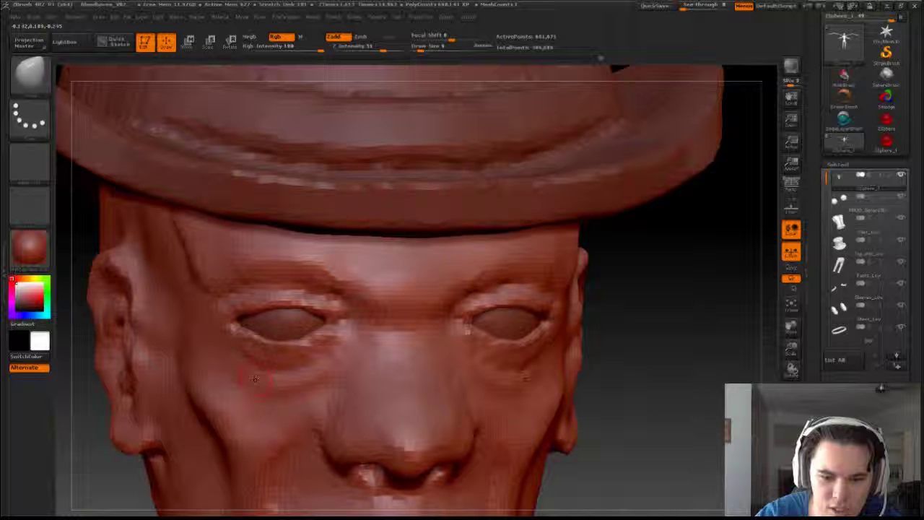
{"action": "left_click_drag", "start_coordinate": [253, 377], "coordinate": [304, 383]}
{"action": "left_click_drag", "start_coordinate": [612, 322], "coordinate": [642, 325]}
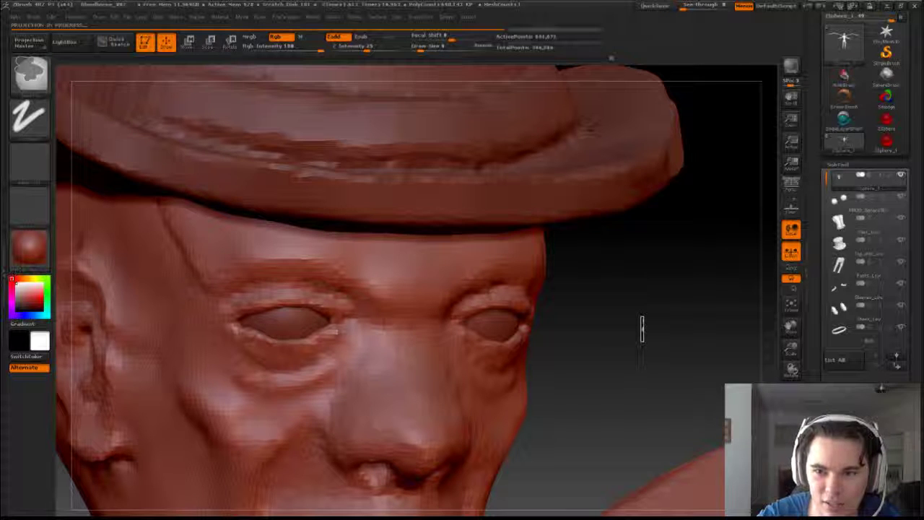
{"action": "key", "text": "shift"}
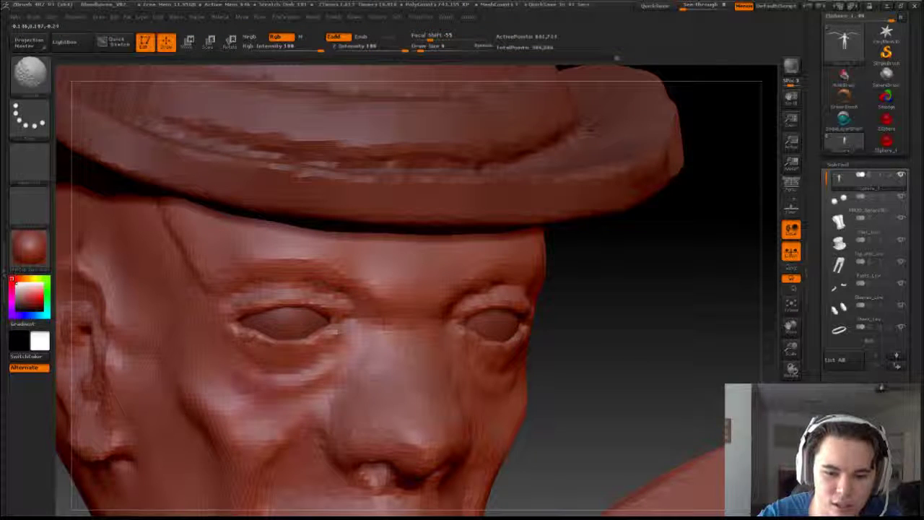
With the Move brush at draw size 17, reshape the ear's rear rim into a smoother, straighter outline.
{"action": "mouse_move", "coordinate": [595, 350]}
{"action": "left_mouse_down"}
{"action": "mouse_move", "coordinate": [636, 406]}
{"action": "mouse_move", "coordinate": [626, 329]}
{"action": "mouse_move", "coordinate": [506, 348]}
{"action": "mouse_move", "coordinate": [459, 341]}
{"action": "mouse_move", "coordinate": [590, 346]}
{"action": "mouse_move", "coordinate": [565, 354]}
{"action": "left_mouse_up"}
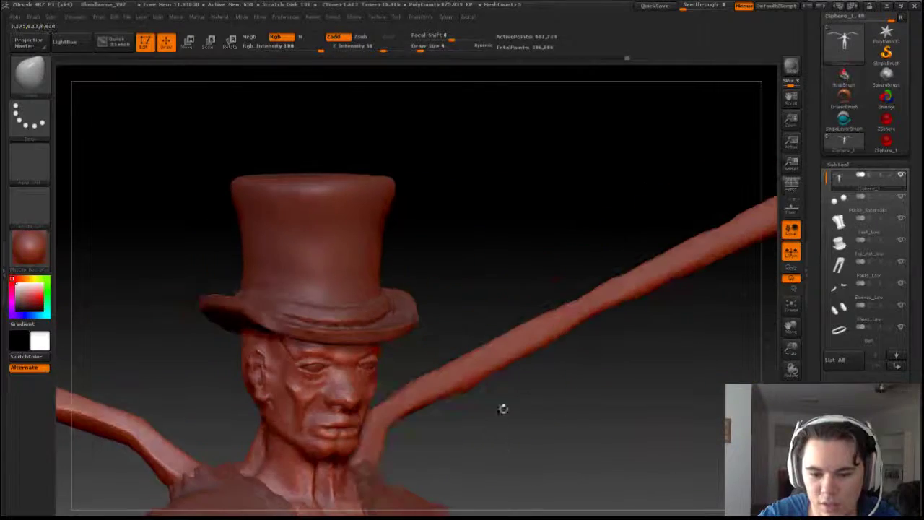
{"action": "left_click_drag", "start_coordinate": [539, 473], "coordinate": [359, 369], "text": "alt"}
{"action": "left_click_drag", "start_coordinate": [506, 317], "coordinate": [614, 426], "text": "alt"}
{"action": "left_click_drag", "start_coordinate": [736, 258], "coordinate": [652, 318], "text": "alt"}
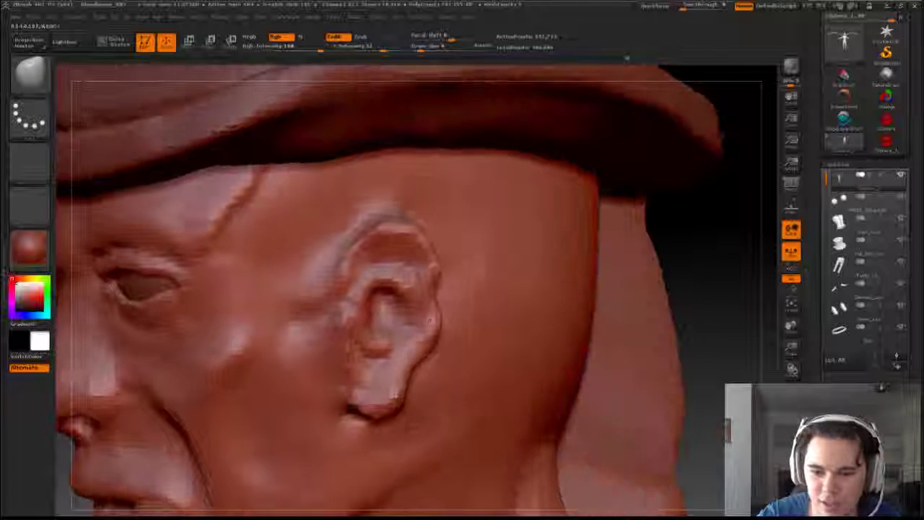
{"action": "key", "text": "s"}
{"action": "mouse_move", "coordinate": [399, 322]}
{"action": "left_mouse_down"}
{"action": "mouse_move", "coordinate": [430, 335]}
{"action": "mouse_move", "coordinate": [419, 351]}
{"action": "mouse_move", "coordinate": [436, 300]}
{"action": "left_mouse_up"}
{"action": "mouse_move", "coordinate": [437, 268]}
{"action": "left_mouse_down"}
{"action": "mouse_move", "coordinate": [424, 225]}
{"action": "mouse_move", "coordinate": [444, 274]}
{"action": "mouse_move", "coordinate": [453, 244]}
{"action": "left_mouse_up"}
{"action": "key", "text": "s"}
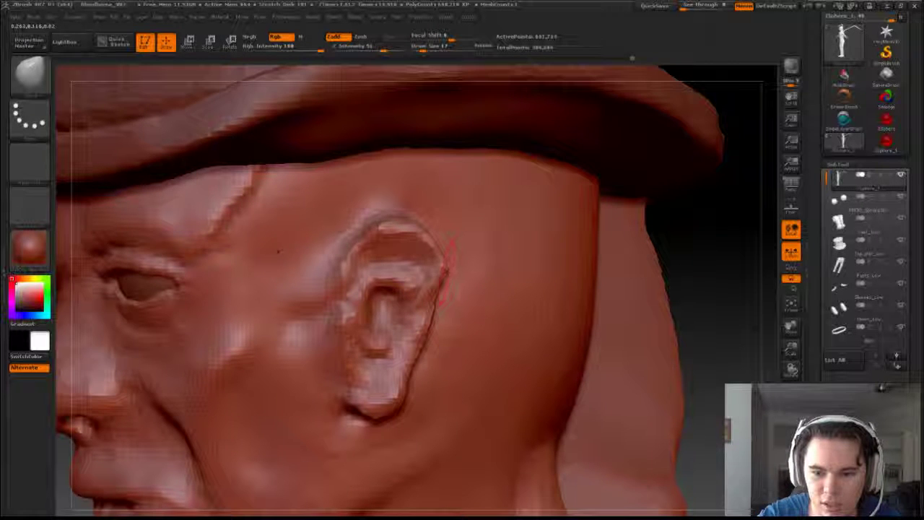
Refine the ear's rear edge with the Move brush, and smooth the outer rim down to the lobe.
{"action": "mouse_move", "coordinate": [682, 231]}
{"action": "left_mouse_down"}
{"action": "mouse_move", "coordinate": [729, 242]}
{"action": "mouse_move", "coordinate": [668, 235]}
{"action": "left_mouse_up"}
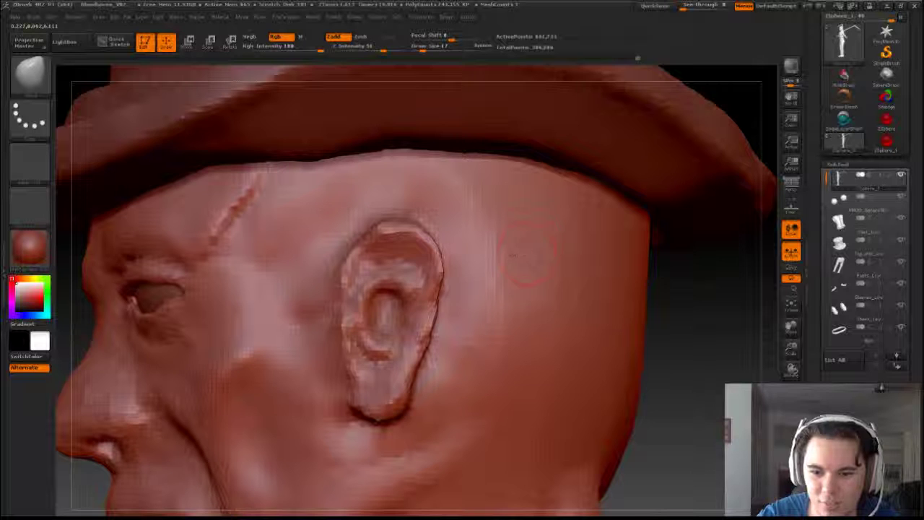
{"action": "mouse_move", "coordinate": [434, 311]}
{"action": "left_mouse_down"}
{"action": "mouse_move", "coordinate": [447, 251]}
{"action": "mouse_move", "coordinate": [438, 253]}
{"action": "left_mouse_up"}
{"action": "mouse_move", "coordinate": [390, 228]}
{"action": "left_mouse_down", "text": "shift"}
{"action": "mouse_move", "coordinate": [426, 244]}
{"action": "mouse_move", "coordinate": [348, 281]}
{"action": "mouse_move", "coordinate": [354, 347]}
{"action": "left_mouse_up", "text": "shift"}
{"action": "mouse_move", "coordinate": [379, 414]}
{"action": "left_mouse_down", "text": "shift"}
{"action": "mouse_move", "coordinate": [369, 416]}
{"action": "mouse_move", "coordinate": [386, 415]}
{"action": "left_mouse_up", "text": "shift"}
Raise the draw size to 26 and pull the earlobe into a narrower, lower-hanging shape.
{"action": "mouse_move", "coordinate": [704, 332]}
{"action": "left_mouse_down"}
{"action": "mouse_move", "coordinate": [714, 330]}
{"action": "mouse_move", "coordinate": [713, 312]}
{"action": "mouse_move", "coordinate": [718, 333]}
{"action": "left_mouse_up"}
{"action": "key", "text": "s"}
{"action": "mouse_move", "coordinate": [405, 357]}
{"action": "left_mouse_down"}
{"action": "mouse_move", "coordinate": [416, 357]}
{"action": "mouse_move", "coordinate": [425, 336]}
{"action": "mouse_move", "coordinate": [414, 361]}
{"action": "left_mouse_up"}
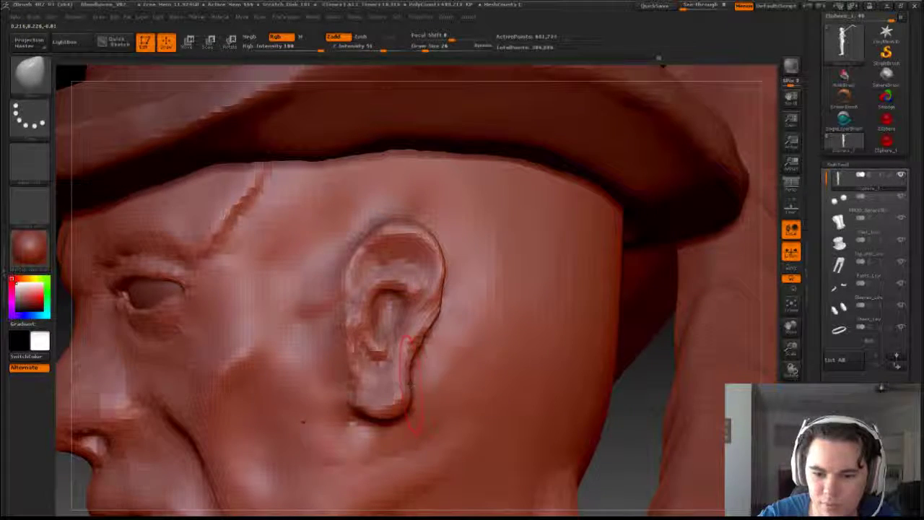
{"action": "mouse_move", "coordinate": [406, 399]}
{"action": "left_mouse_down"}
{"action": "mouse_move", "coordinate": [413, 414]}
{"action": "mouse_move", "coordinate": [371, 423]}
{"action": "mouse_move", "coordinate": [360, 376]}
{"action": "left_mouse_up"}
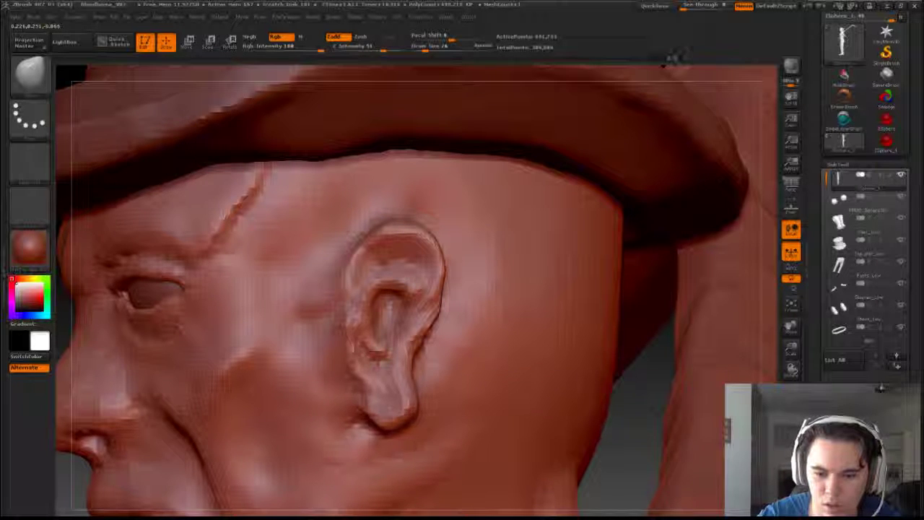
{"action": "mouse_move", "coordinate": [362, 413]}
{"action": "left_mouse_down"}
{"action": "mouse_move", "coordinate": [352, 416]}
{"action": "mouse_move", "coordinate": [350, 392]}
{"action": "left_mouse_up"}
{"action": "mouse_move", "coordinate": [414, 408]}
{"action": "left_mouse_down"}
{"action": "mouse_move", "coordinate": [406, 421]}
{"action": "mouse_move", "coordinate": [364, 425]}
{"action": "left_mouse_up"}
Smooth the skin directly in front of the ear at draw size 15.
{"action": "mouse_move", "coordinate": [655, 405]}
{"action": "left_mouse_down"}
{"action": "mouse_move", "coordinate": [681, 412]}
{"action": "mouse_move", "coordinate": [476, 238]}
{"action": "mouse_move", "coordinate": [506, 231]}
{"action": "mouse_move", "coordinate": [477, 227]}
{"action": "mouse_move", "coordinate": [491, 217]}
{"action": "left_mouse_up"}
{"action": "mouse_move", "coordinate": [506, 270]}
{"action": "left_mouse_down"}
{"action": "mouse_move", "coordinate": [561, 326]}
{"action": "mouse_move", "coordinate": [573, 383]}
{"action": "mouse_move", "coordinate": [505, 354]}
{"action": "mouse_move", "coordinate": [571, 438]}
{"action": "mouse_move", "coordinate": [587, 438]}
{"action": "left_mouse_up"}
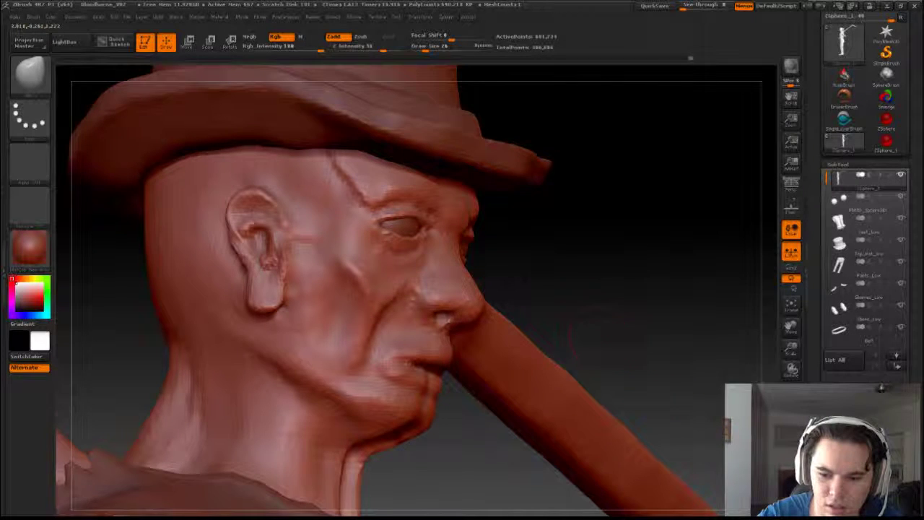
{"action": "mouse_move", "coordinate": [599, 343]}
{"action": "left_mouse_down", "text": "alt"}
{"action": "mouse_move", "coordinate": [636, 363]}
{"action": "mouse_move", "coordinate": [622, 383]}
{"action": "left_mouse_up", "text": "alt"}
{"action": "key", "text": "s"}
{"action": "left_click_drag", "start_coordinate": [318, 335], "coordinate": [311, 335]}
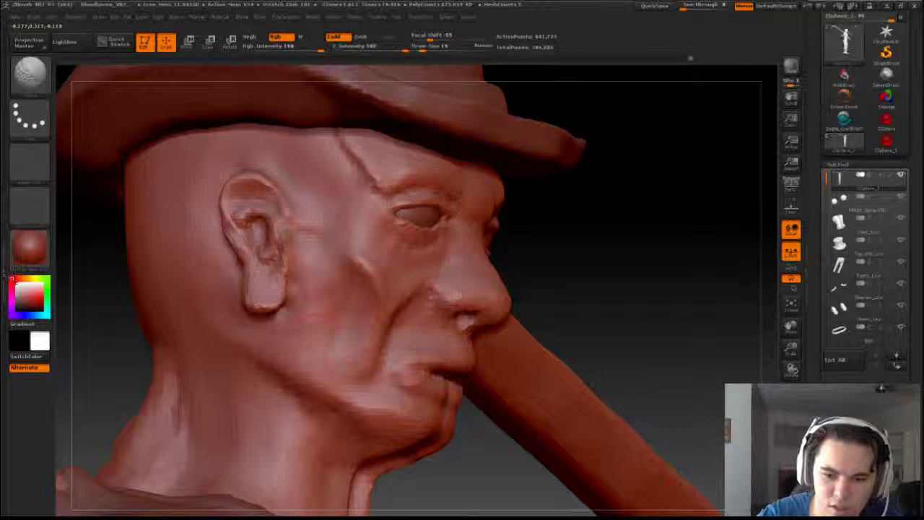
{"action": "mouse_move", "coordinate": [307, 232]}
{"action": "left_mouse_down"}
{"action": "mouse_move", "coordinate": [302, 286]}
{"action": "mouse_move", "coordinate": [313, 283]}
{"action": "left_mouse_up"}
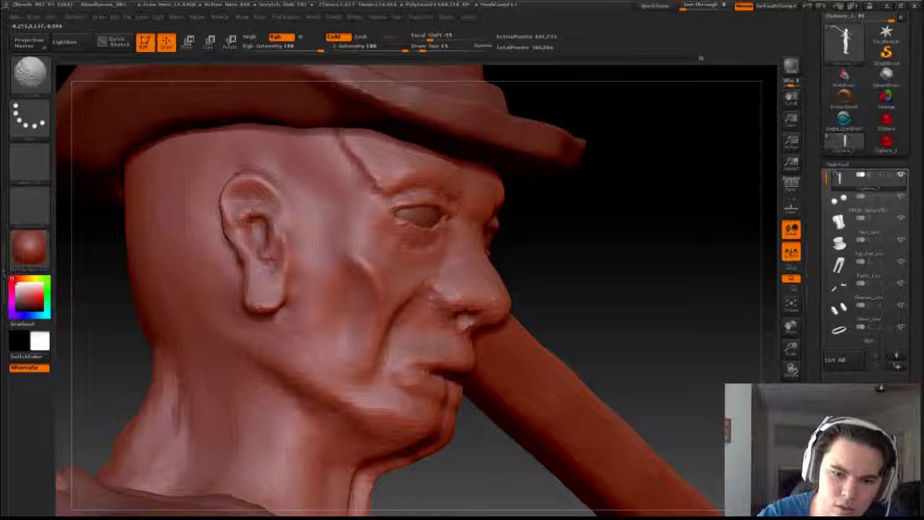
Switch brush, set the draw size to 17, and define the crease beneath the jawline, smoothing the transition into the neck.
{"action": "left_click_drag", "start_coordinate": [599, 277], "coordinate": [605, 304]}
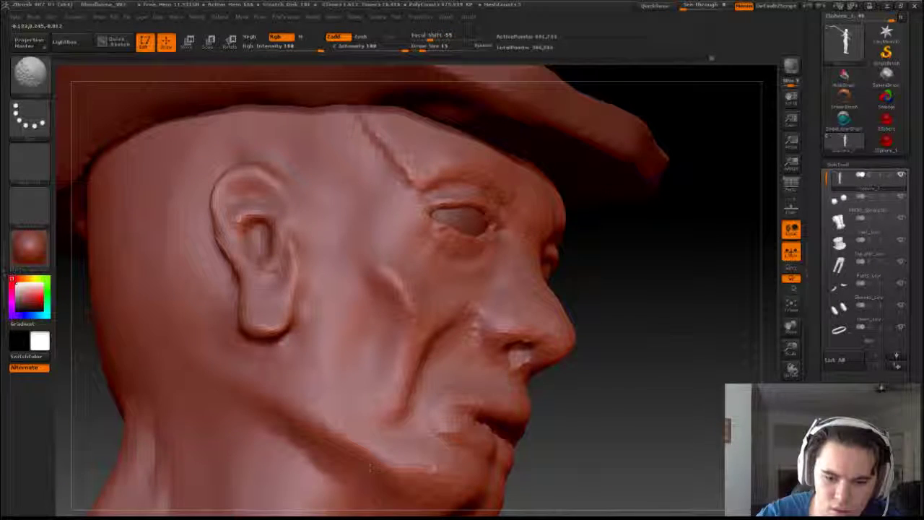
{"action": "left_click_drag", "start_coordinate": [597, 435], "coordinate": [619, 410]}
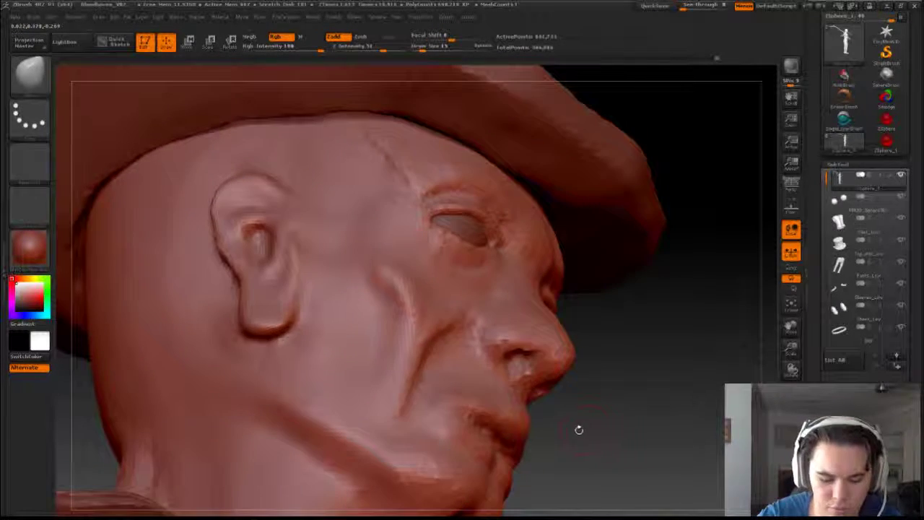
{"action": "key", "text": "b"}
{"action": "key", "text": "d"}
{"action": "left_click", "coordinate": [880, 346]}
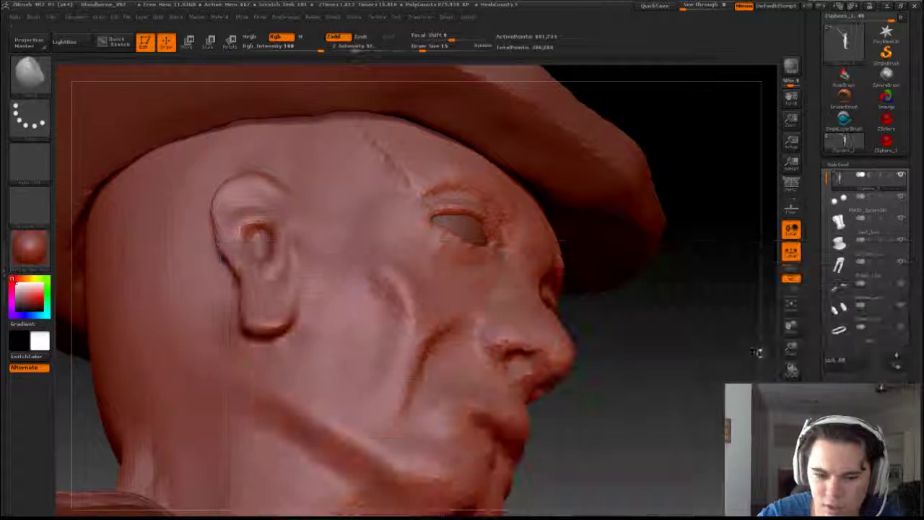
{"action": "key", "text": "s"}
{"action": "left_click", "coordinate": [269, 420]}
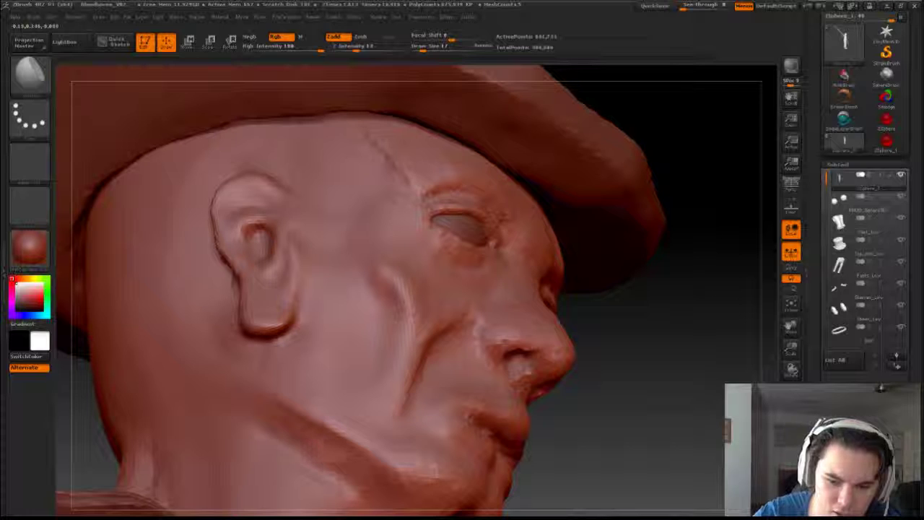
{"action": "left_click_drag", "start_coordinate": [363, 504], "coordinate": [342, 469]}
{"action": "key", "text": "shift"}
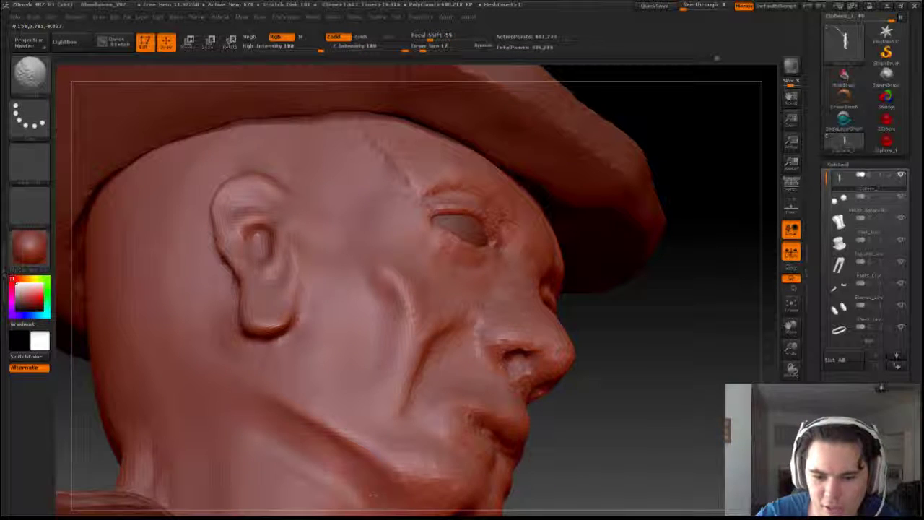
{"action": "mouse_move", "coordinate": [678, 361]}
{"action": "left_mouse_down"}
{"action": "mouse_move", "coordinate": [433, 412]}
{"action": "mouse_move", "coordinate": [363, 447]}
{"action": "mouse_move", "coordinate": [350, 434]}
{"action": "left_mouse_up"}
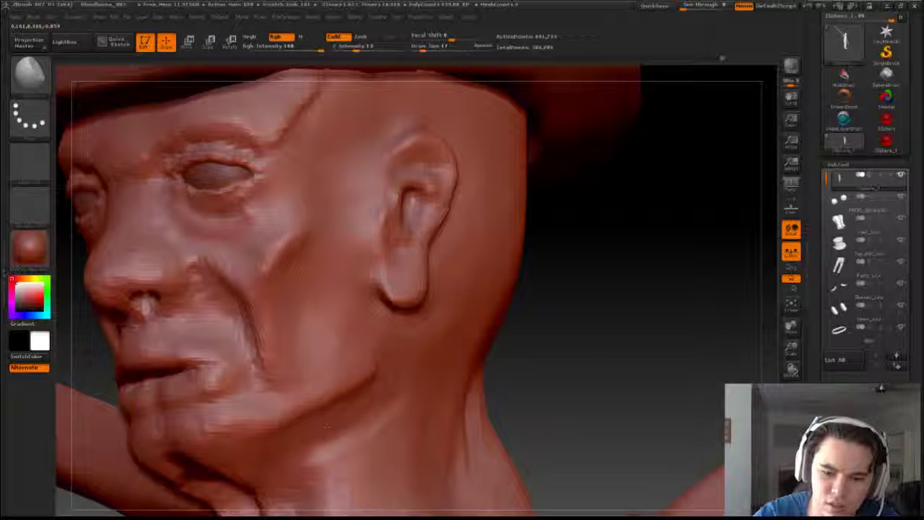
{"action": "mouse_move", "coordinate": [326, 427]}
{"action": "left_mouse_down", "text": "shift"}
{"action": "mouse_move", "coordinate": [318, 454]}
{"action": "mouse_move", "coordinate": [351, 437]}
{"action": "mouse_move", "coordinate": [325, 455]}
{"action": "left_mouse_up", "text": "shift"}
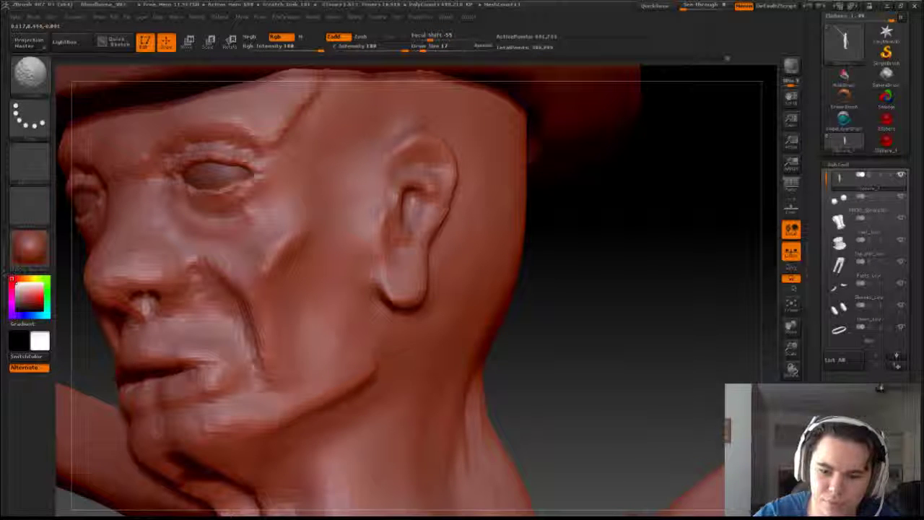
Reshape the jaw corners below the ears with the Move brush at draw size 47, and smooth them at draw size 13.
{"action": "mouse_move", "coordinate": [534, 314]}
{"action": "left_mouse_down"}
{"action": "mouse_move", "coordinate": [578, 317]}
{"action": "mouse_move", "coordinate": [484, 243]}
{"action": "mouse_move", "coordinate": [542, 287]}
{"action": "mouse_move", "coordinate": [519, 274]}
{"action": "left_mouse_up"}
{"action": "mouse_move", "coordinate": [517, 279]}
{"action": "left_mouse_down", "text": "alt"}
{"action": "mouse_move", "coordinate": [580, 343]}
{"action": "mouse_move", "coordinate": [582, 371]}
{"action": "mouse_move", "coordinate": [569, 384]}
{"action": "left_mouse_up", "text": "alt"}
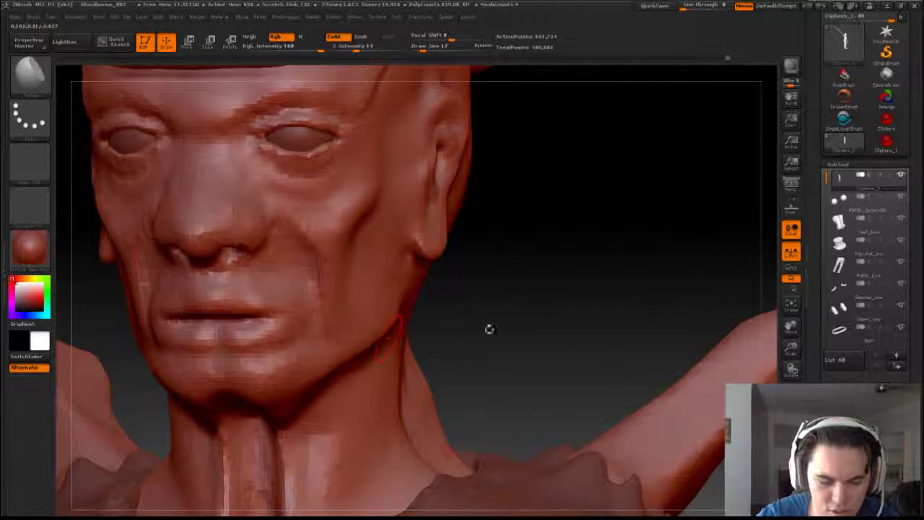
{"action": "left_click_drag", "start_coordinate": [489, 330], "coordinate": [487, 342], "text": "shift"}
{"action": "key", "text": "b"}
{"action": "key", "text": "m"}
{"action": "left_click", "coordinate": [721, 424]}
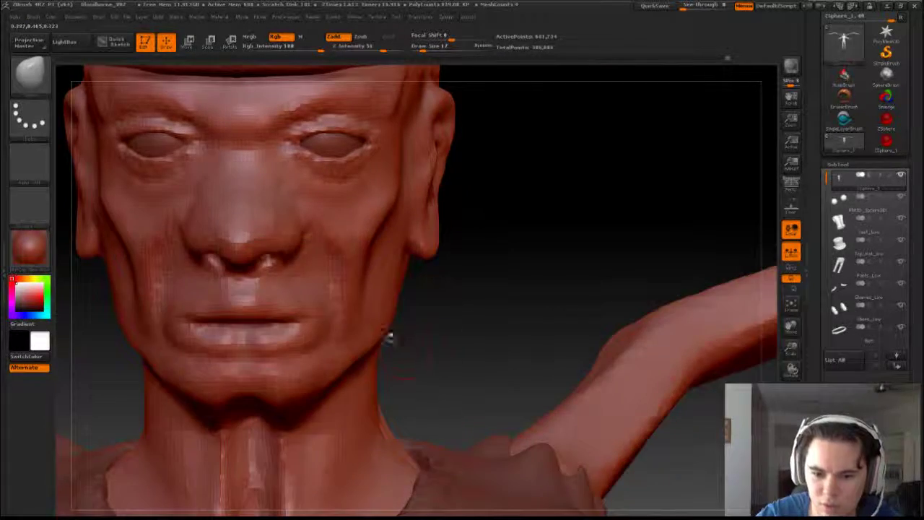
{"action": "mouse_move", "coordinate": [391, 337]}
{"action": "left_mouse_down"}
{"action": "mouse_move", "coordinate": [426, 330]}
{"action": "mouse_move", "coordinate": [387, 318]}
{"action": "left_mouse_up"}
{"action": "key", "text": "s"}
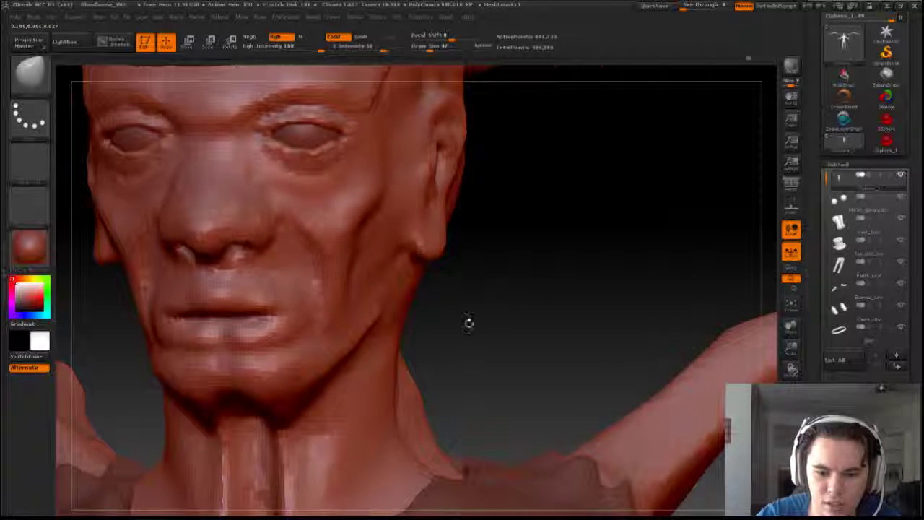
{"action": "mouse_move", "coordinate": [469, 322]}
{"action": "left_mouse_down"}
{"action": "mouse_move", "coordinate": [318, 312]}
{"action": "mouse_move", "coordinate": [398, 314]}
{"action": "mouse_move", "coordinate": [393, 324]}
{"action": "left_mouse_up"}
{"action": "key", "text": "s"}
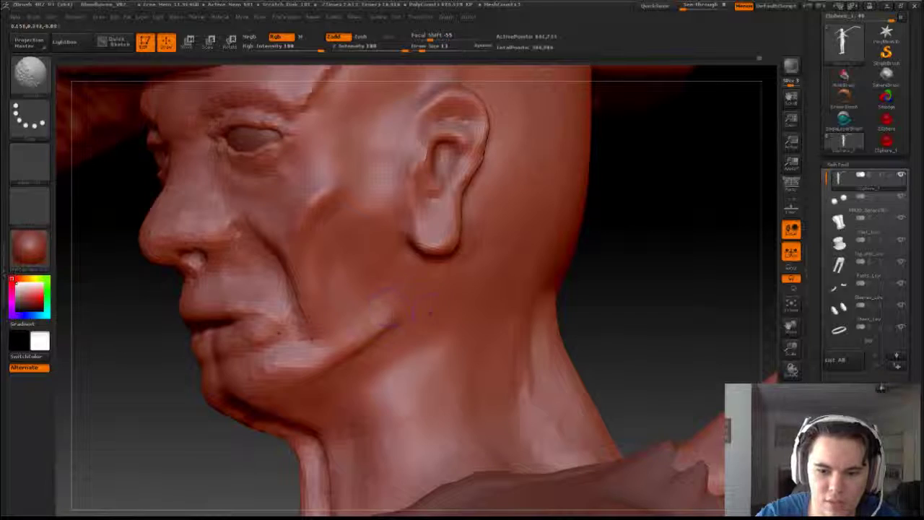
With the ClayBuildup brush at draw size 13, build up the lower lip and dig in beneath its outer ends.
{"action": "mouse_move", "coordinate": [629, 318]}
{"action": "left_mouse_down"}
{"action": "mouse_move", "coordinate": [694, 333]}
{"action": "mouse_move", "coordinate": [738, 369]}
{"action": "mouse_move", "coordinate": [754, 347]}
{"action": "mouse_move", "coordinate": [694, 311]}
{"action": "mouse_move", "coordinate": [711, 362]}
{"action": "mouse_move", "coordinate": [613, 354]}
{"action": "left_mouse_up"}
{"action": "mouse_move", "coordinate": [633, 468]}
{"action": "left_mouse_down"}
{"action": "mouse_move", "coordinate": [545, 459]}
{"action": "mouse_move", "coordinate": [624, 455]}
{"action": "mouse_move", "coordinate": [614, 375]}
{"action": "left_mouse_up"}
{"action": "mouse_move", "coordinate": [556, 245]}
{"action": "left_mouse_down", "text": "alt"}
{"action": "mouse_move", "coordinate": [571, 281]}
{"action": "mouse_move", "coordinate": [630, 290]}
{"action": "mouse_move", "coordinate": [627, 317]}
{"action": "left_mouse_up", "text": "alt"}
{"action": "left_click_drag", "start_coordinate": [627, 317], "coordinate": [686, 317], "text": "alt"}
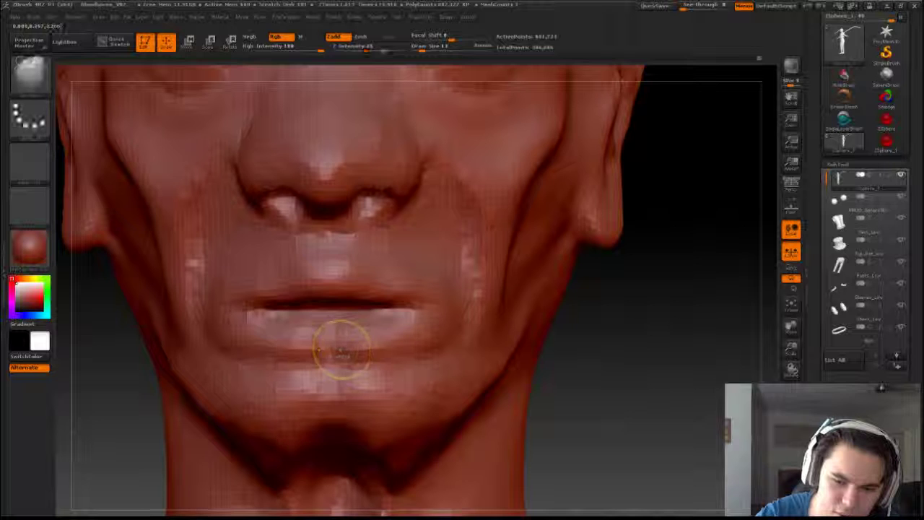
{"action": "key", "text": "b"}
{"action": "key", "text": "c"}
{"action": "key", "text": "b"}
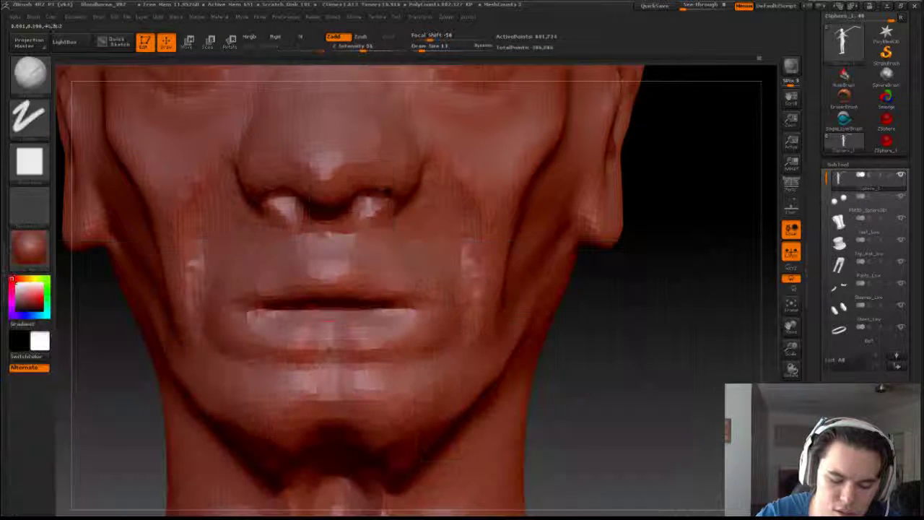
{"action": "mouse_move", "coordinate": [310, 340]}
{"action": "left_mouse_down"}
{"action": "mouse_move", "coordinate": [327, 337]}
{"action": "mouse_move", "coordinate": [302, 340]}
{"action": "mouse_move", "coordinate": [398, 342]}
{"action": "left_mouse_up"}
{"action": "right_click_drag", "start_coordinate": [398, 341], "coordinate": [537, 344]}
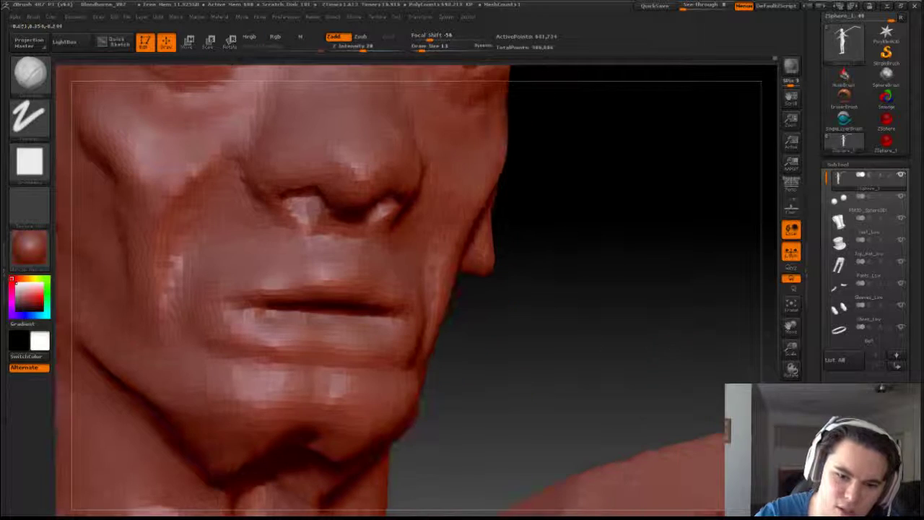
{"action": "mouse_move", "coordinate": [242, 351]}
{"action": "left_mouse_down", "text": "alt"}
{"action": "mouse_move", "coordinate": [205, 320]}
{"action": "mouse_move", "coordinate": [240, 372]}
{"action": "left_mouse_up", "text": "alt"}
{"action": "left_click_drag", "start_coordinate": [212, 330], "coordinate": [250, 344]}
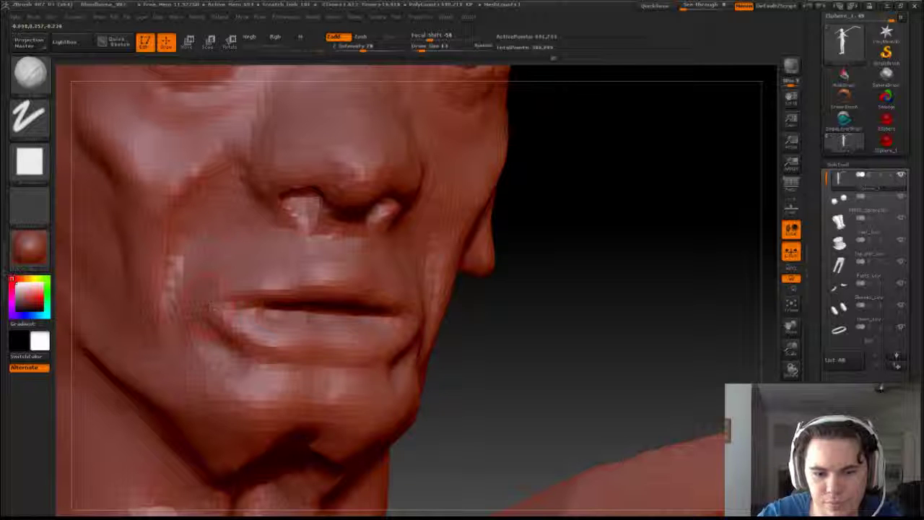
Extend the mouth line outward to its corners with a much smaller draw size, and smooth the lip edges.
{"action": "key", "text": "s"}
{"action": "mouse_move", "coordinate": [212, 306]}
{"action": "left_mouse_down"}
{"action": "mouse_move", "coordinate": [239, 305]}
{"action": "mouse_move", "coordinate": [185, 315]}
{"action": "mouse_move", "coordinate": [261, 308]}
{"action": "left_mouse_up"}
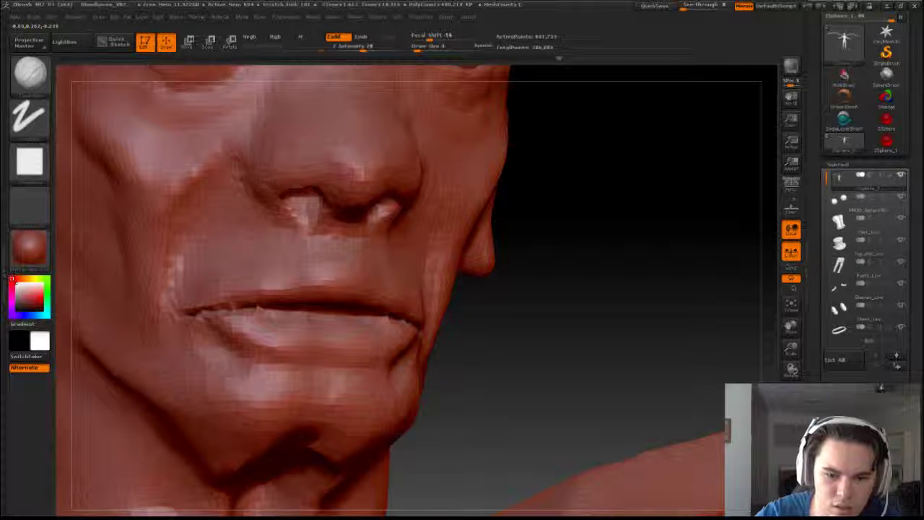
{"action": "left_click_drag", "start_coordinate": [466, 310], "coordinate": [571, 303]}
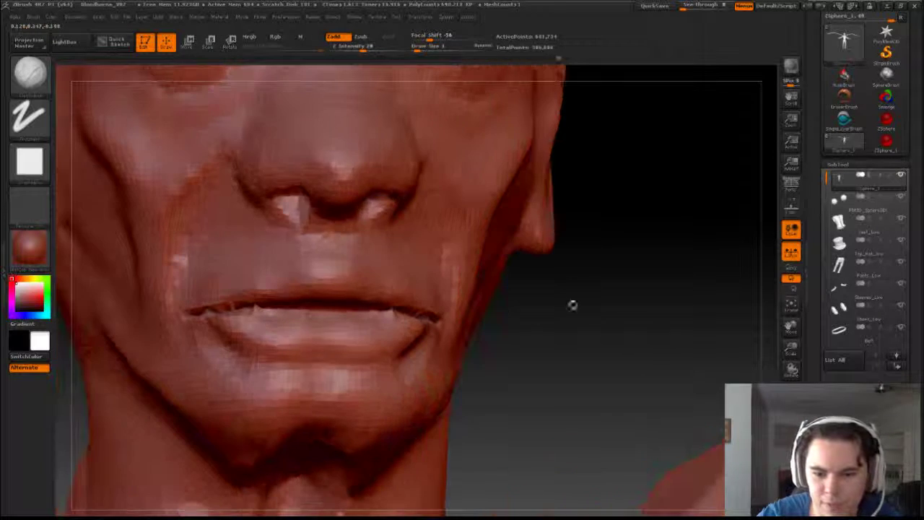
{"action": "key", "text": "ctrl"}
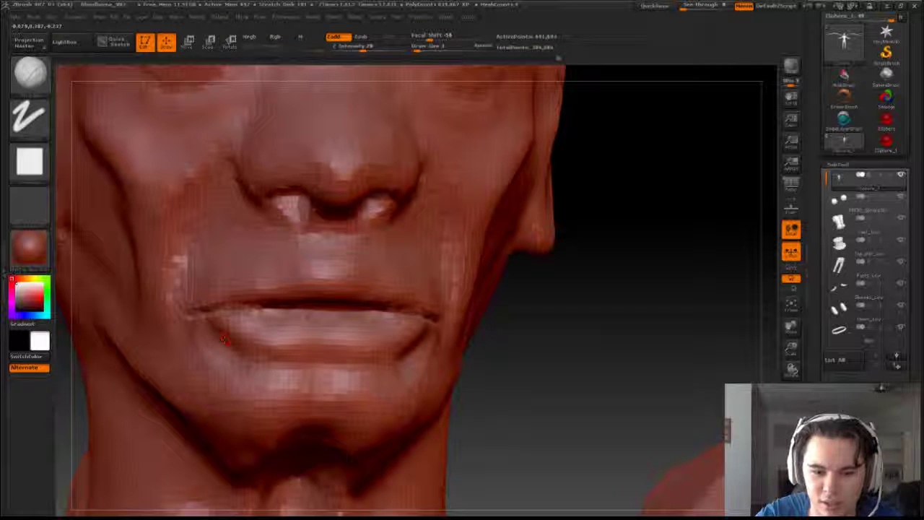
{"action": "key", "text": "shift"}
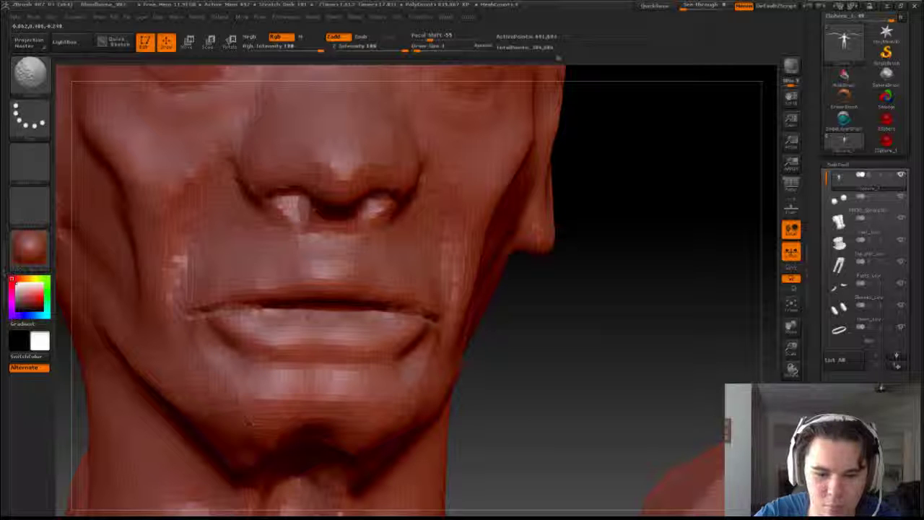
Smooth the skin below the mouth corners at draw size 15, and reduce the draw size to 6.
{"action": "key", "text": "s"}
{"action": "left_click_drag", "start_coordinate": [205, 379], "coordinate": [210, 379]}
{"action": "key", "text": "shift"}
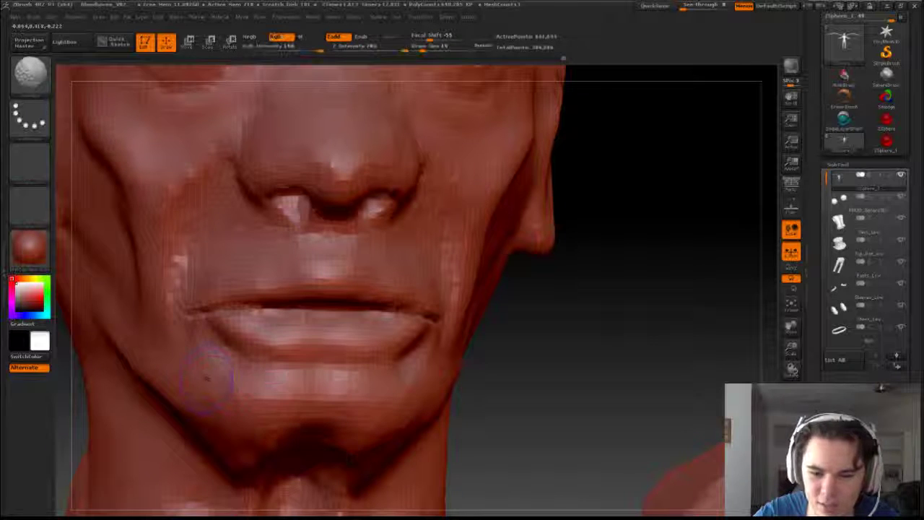
{"action": "key", "text": "s"}
{"action": "key", "text": "b"}
{"action": "key", "text": "s"}
{"action": "key", "text": "t"}
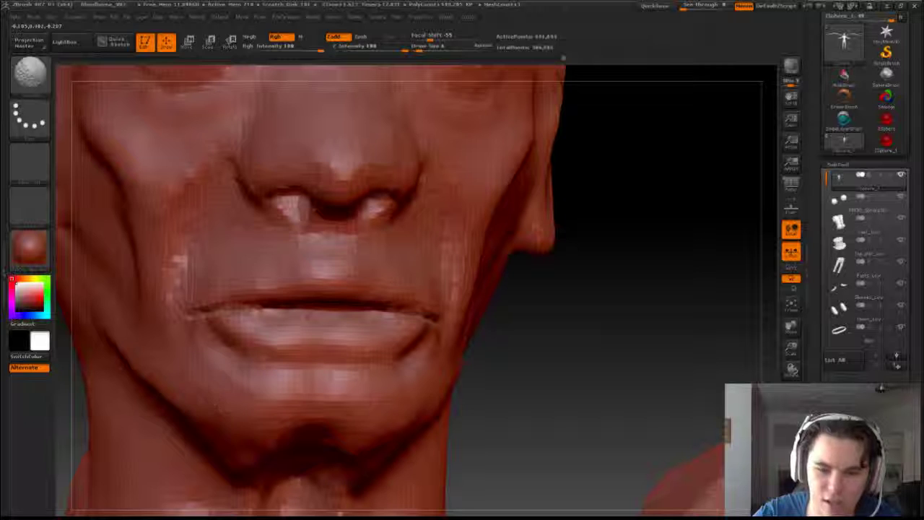
{"action": "key", "text": "b"}
{"action": "key", "text": "c"}
{"action": "key", "text": "b"}
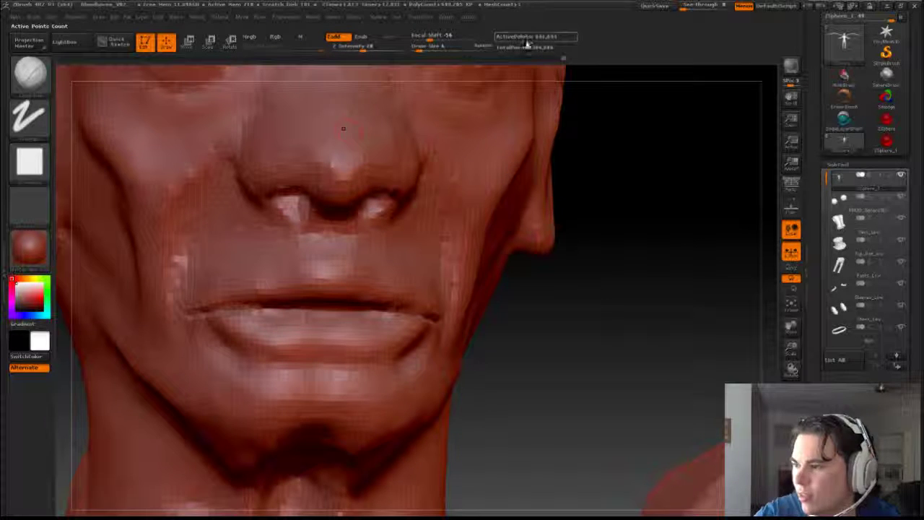
{"action": "key", "text": "b"}
{"action": "key", "text": "s"}
{"action": "key", "text": "t"}
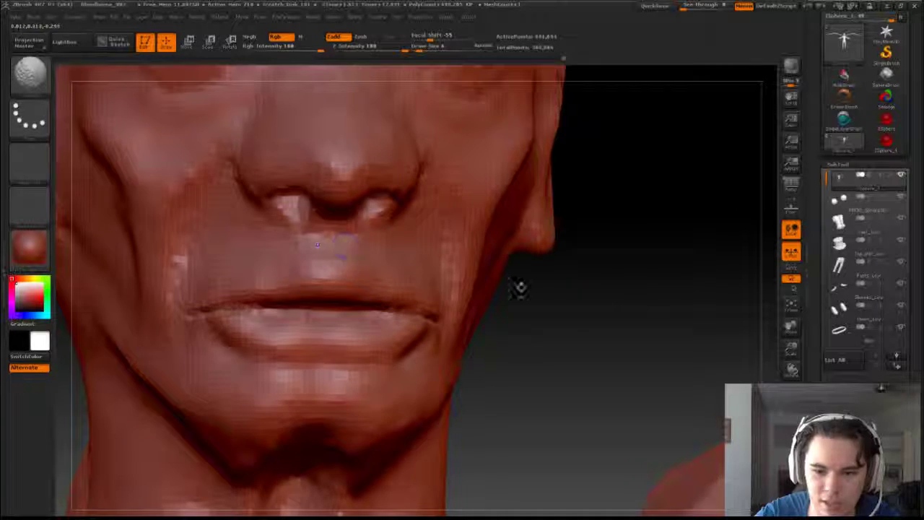
Switch to the Inflat brush at draw size 6 and shape the philtrum between the nose and upper lip.
{"action": "mouse_move", "coordinate": [520, 289]}
{"action": "left_mouse_down"}
{"action": "mouse_move", "coordinate": [382, 293]}
{"action": "mouse_move", "coordinate": [393, 289]}
{"action": "left_mouse_up"}
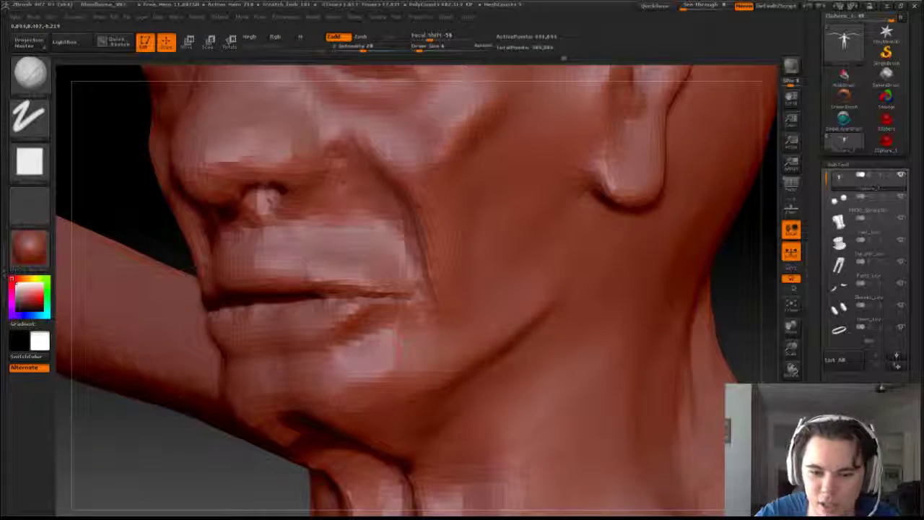
{"action": "key", "text": "b"}
{"action": "key", "text": "i"}
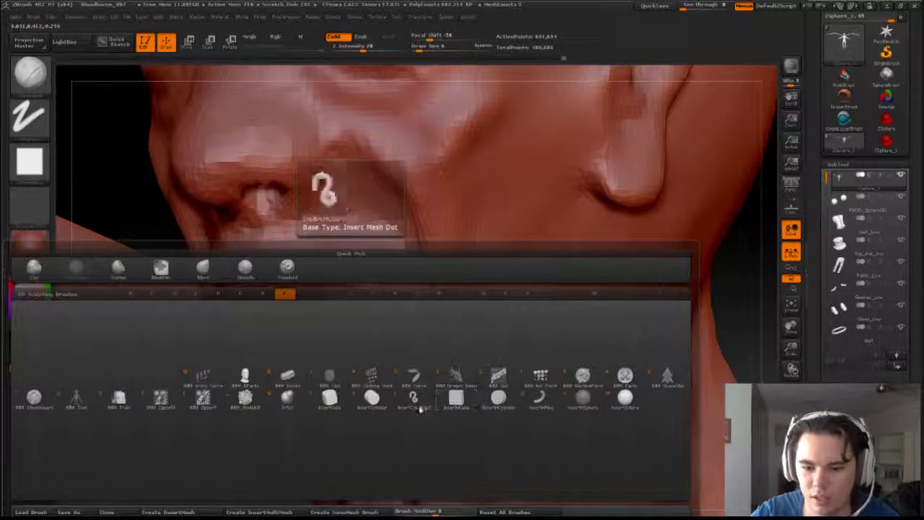
{"action": "left_click", "coordinate": [285, 401]}
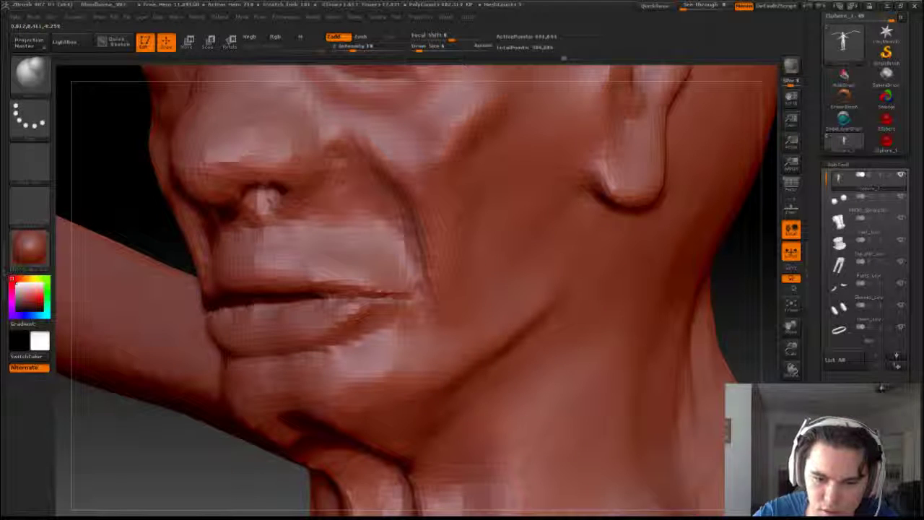
{"action": "left_click_drag", "start_coordinate": [744, 289], "coordinate": [770, 296]}
{"action": "left_click_drag", "start_coordinate": [452, 298], "coordinate": [521, 312], "text": "alt"}
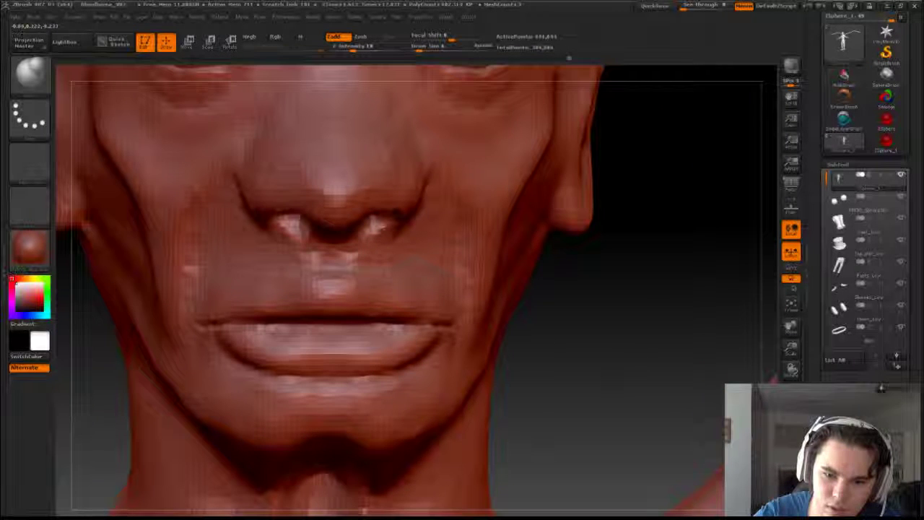
{"action": "left_click_drag", "start_coordinate": [332, 261], "coordinate": [337, 296]}
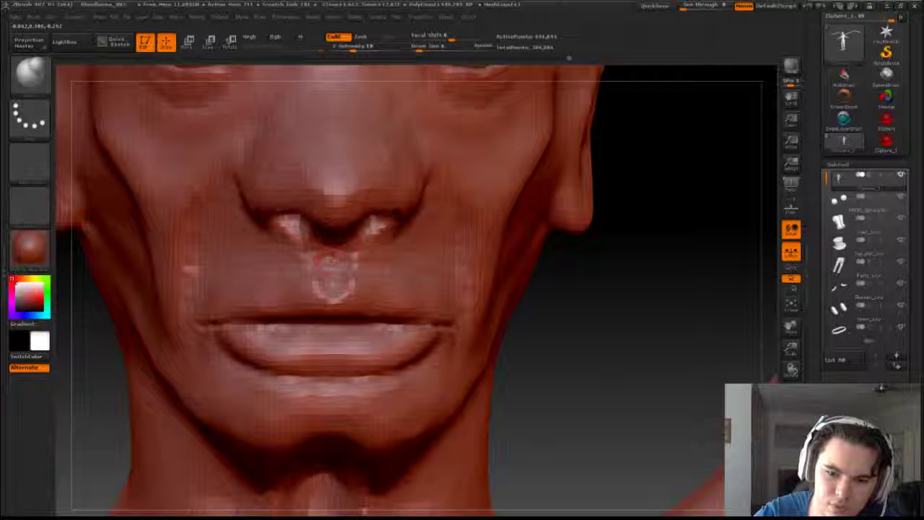
Switch to the Move brush at draw size 20 and reshape the lower lip's profile and the area just beneath it.
{"action": "left_click_drag", "start_coordinate": [600, 224], "coordinate": [480, 218]}
{"action": "left_click_drag", "start_coordinate": [522, 251], "coordinate": [521, 173], "text": "alt"}
{"action": "mouse_move", "coordinate": [585, 351]}
{"action": "left_mouse_down"}
{"action": "mouse_move", "coordinate": [323, 320]}
{"action": "mouse_move", "coordinate": [411, 326]}
{"action": "left_mouse_up"}
{"action": "mouse_move", "coordinate": [234, 368]}
{"action": "left_mouse_down", "text": "alt"}
{"action": "mouse_move", "coordinate": [233, 443]}
{"action": "mouse_move", "coordinate": [305, 442]}
{"action": "mouse_move", "coordinate": [406, 482]}
{"action": "mouse_move", "coordinate": [359, 454]}
{"action": "left_mouse_up", "text": "alt"}
{"action": "key", "text": "b"}
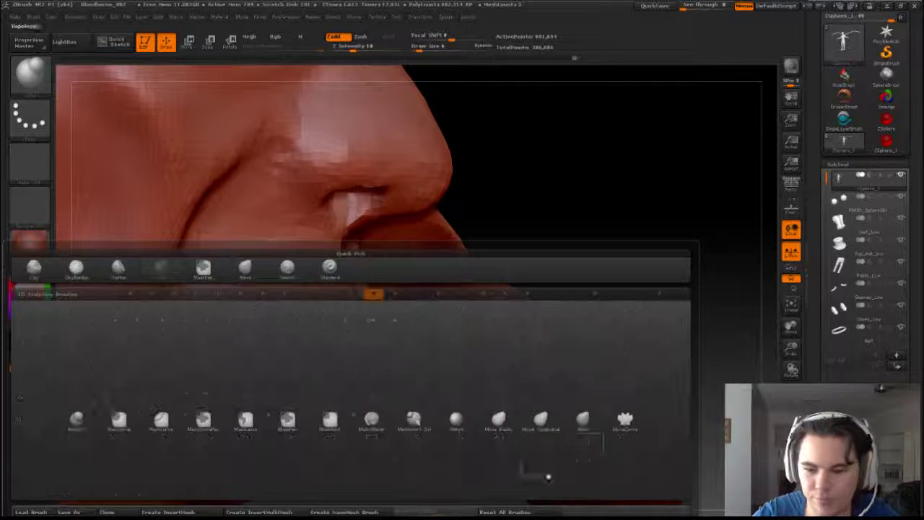
{"action": "left_click", "coordinate": [583, 421]}
{"action": "key", "text": "s"}
{"action": "mouse_move", "coordinate": [296, 354]}
{"action": "left_mouse_down"}
{"action": "mouse_move", "coordinate": [287, 358]}
{"action": "mouse_move", "coordinate": [332, 361]}
{"action": "left_mouse_up"}
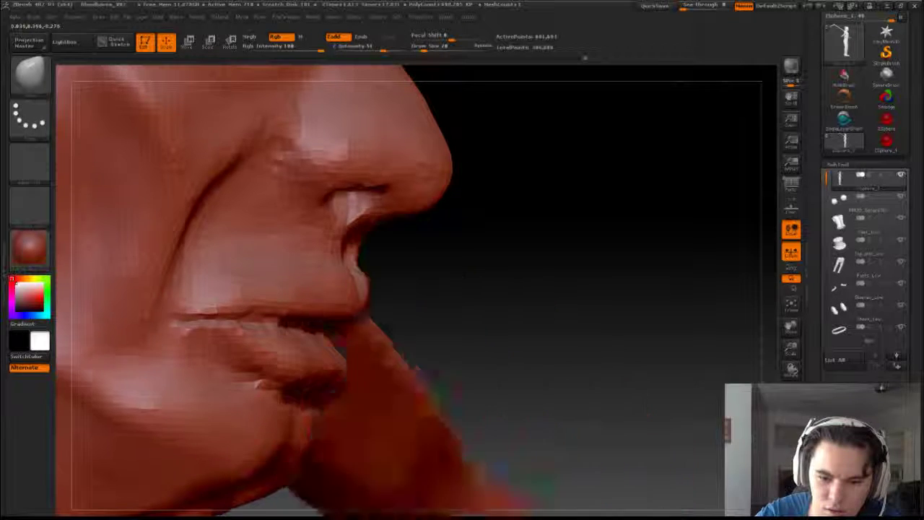
{"action": "key", "text": "ctrl+z"}
{"action": "left_click_drag", "start_coordinate": [313, 390], "coordinate": [316, 403]}
{"action": "left_click_drag", "start_coordinate": [283, 377], "coordinate": [289, 389]}
Smooth the lower lip and the skin beneath its outer edge, keeping the Move brush active.
{"action": "left_click_drag", "start_coordinate": [481, 369], "coordinate": [238, 368]}
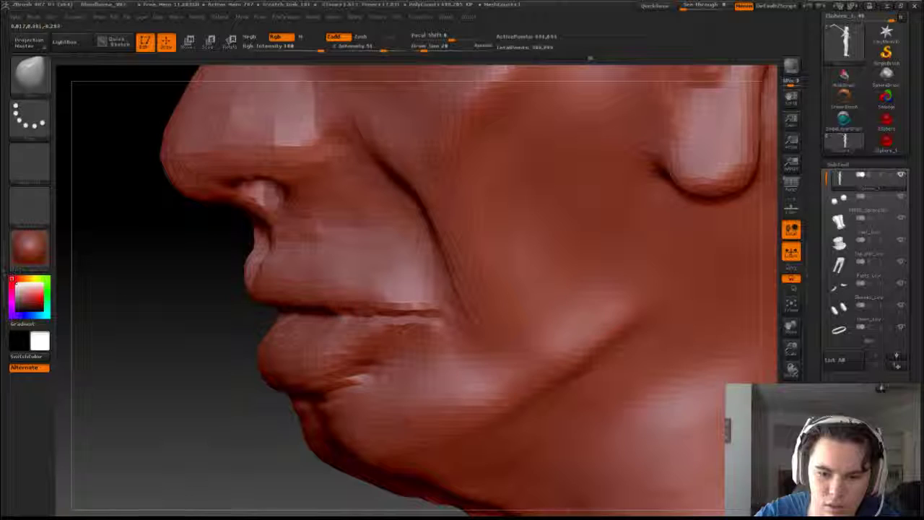
{"action": "left_click_drag", "start_coordinate": [202, 364], "coordinate": [415, 360]}
{"action": "left_click_drag", "start_coordinate": [299, 351], "coordinate": [193, 343], "text": "shift"}
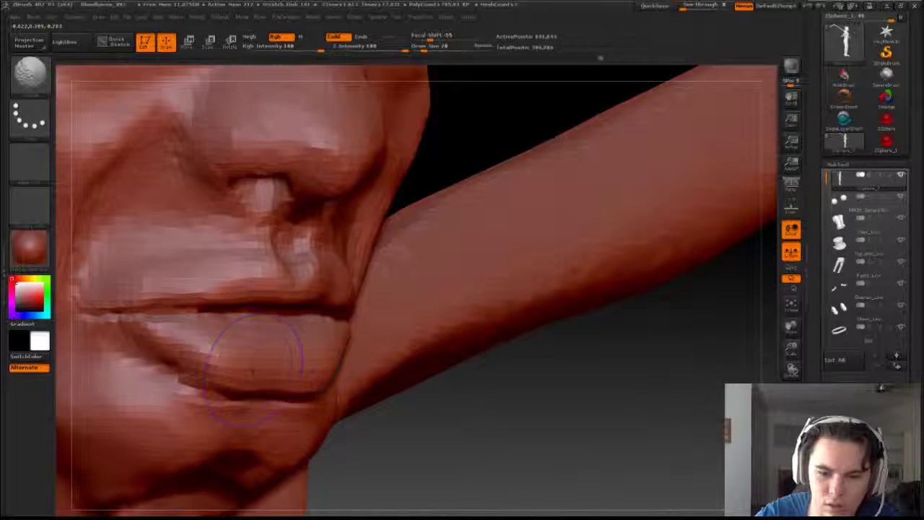
{"action": "left_click_drag", "start_coordinate": [476, 441], "coordinate": [303, 408]}
{"action": "left_click_drag", "start_coordinate": [202, 374], "coordinate": [168, 379]}
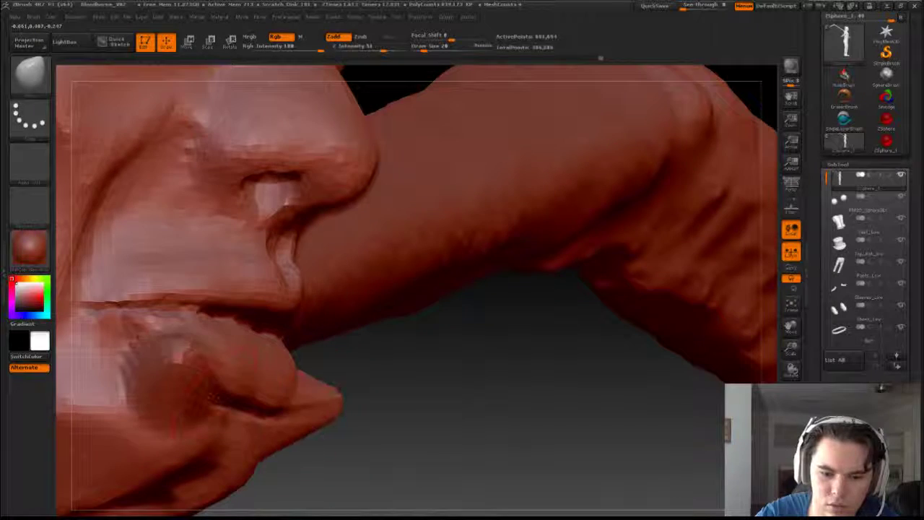
{"action": "key", "text": "ctrl+z"}
{"action": "mouse_move", "coordinate": [226, 400]}
{"action": "left_mouse_down", "text": "shift"}
{"action": "mouse_move", "coordinate": [189, 390]}
{"action": "mouse_move", "coordinate": [159, 361]}
{"action": "left_mouse_up", "text": "shift"}
{"action": "key", "text": "b"}
{"action": "key", "text": "m"}
{"action": "key", "text": "v"}
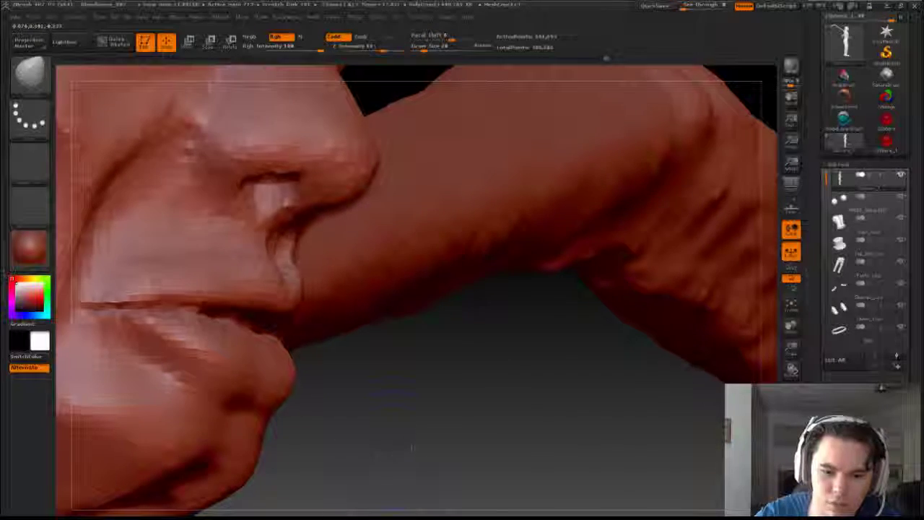
Examine the head in profile and from below, and check the face against the whole winged figure.
{"action": "left_click_drag", "start_coordinate": [413, 448], "coordinate": [418, 318], "text": "alt"}
{"action": "mouse_move", "coordinate": [506, 346]}
{"action": "left_mouse_down"}
{"action": "mouse_move", "coordinate": [310, 361]}
{"action": "mouse_move", "coordinate": [404, 383]}
{"action": "mouse_move", "coordinate": [448, 405]}
{"action": "left_mouse_up"}
{"action": "left_click_drag", "start_coordinate": [458, 483], "coordinate": [519, 397], "text": "alt"}
{"action": "mouse_move", "coordinate": [473, 506]}
{"action": "left_mouse_down", "text": "alt"}
{"action": "mouse_move", "coordinate": [462, 432]}
{"action": "mouse_move", "coordinate": [586, 406]}
{"action": "mouse_move", "coordinate": [564, 411]}
{"action": "mouse_move", "coordinate": [613, 393]}
{"action": "mouse_move", "coordinate": [603, 390]}
{"action": "mouse_move", "coordinate": [605, 444]}
{"action": "left_mouse_up", "text": "alt"}
{"action": "left_click_drag", "start_coordinate": [565, 237], "coordinate": [494, 244]}
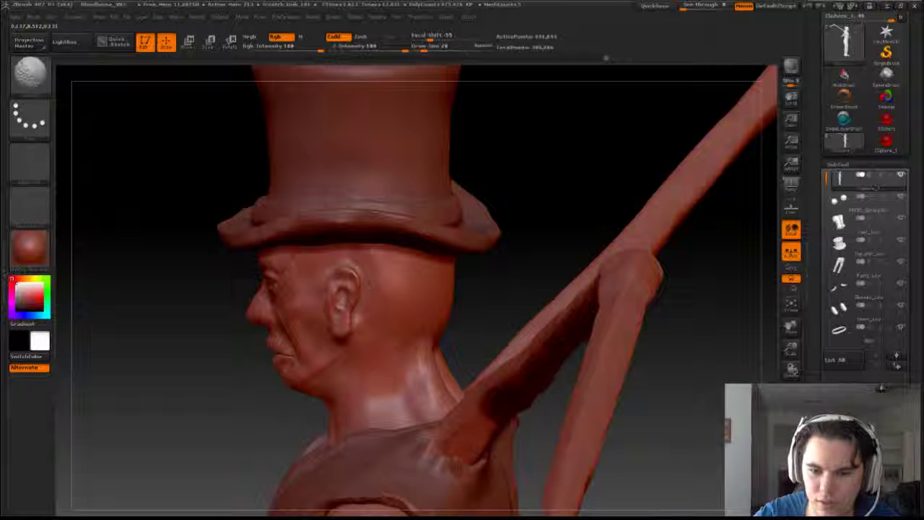
{"action": "mouse_move", "coordinate": [522, 202]}
{"action": "left_mouse_down"}
{"action": "mouse_move", "coordinate": [578, 206]}
{"action": "mouse_move", "coordinate": [585, 246]}
{"action": "left_mouse_up"}
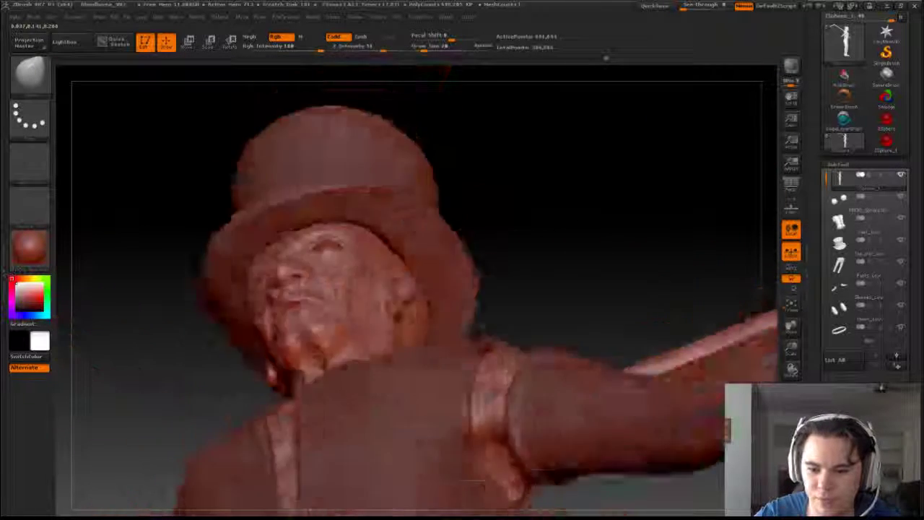
{"action": "left_click_drag", "start_coordinate": [520, 177], "coordinate": [541, 214]}
{"action": "key", "text": "f"}
{"action": "mouse_move", "coordinate": [633, 330]}
{"action": "left_mouse_down"}
{"action": "mouse_move", "coordinate": [636, 361]}
{"action": "mouse_move", "coordinate": [581, 437]}
{"action": "left_mouse_up"}
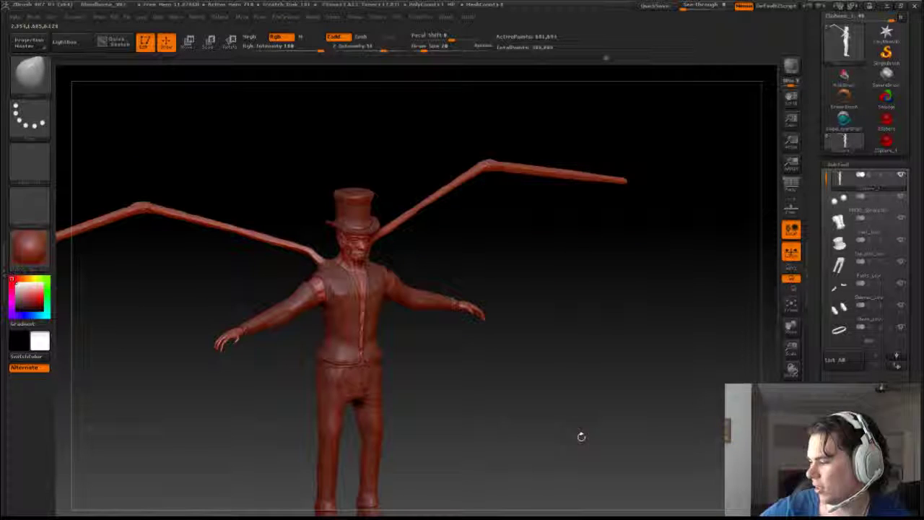